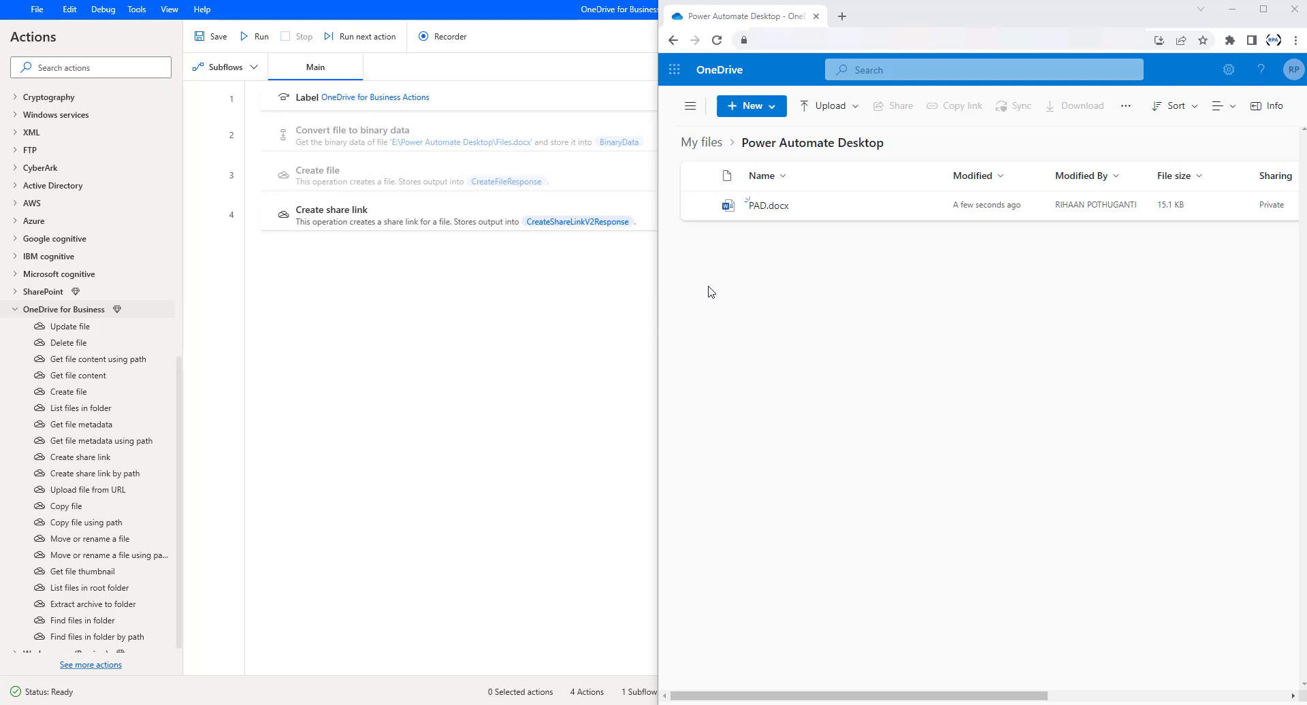
click(490, 222)
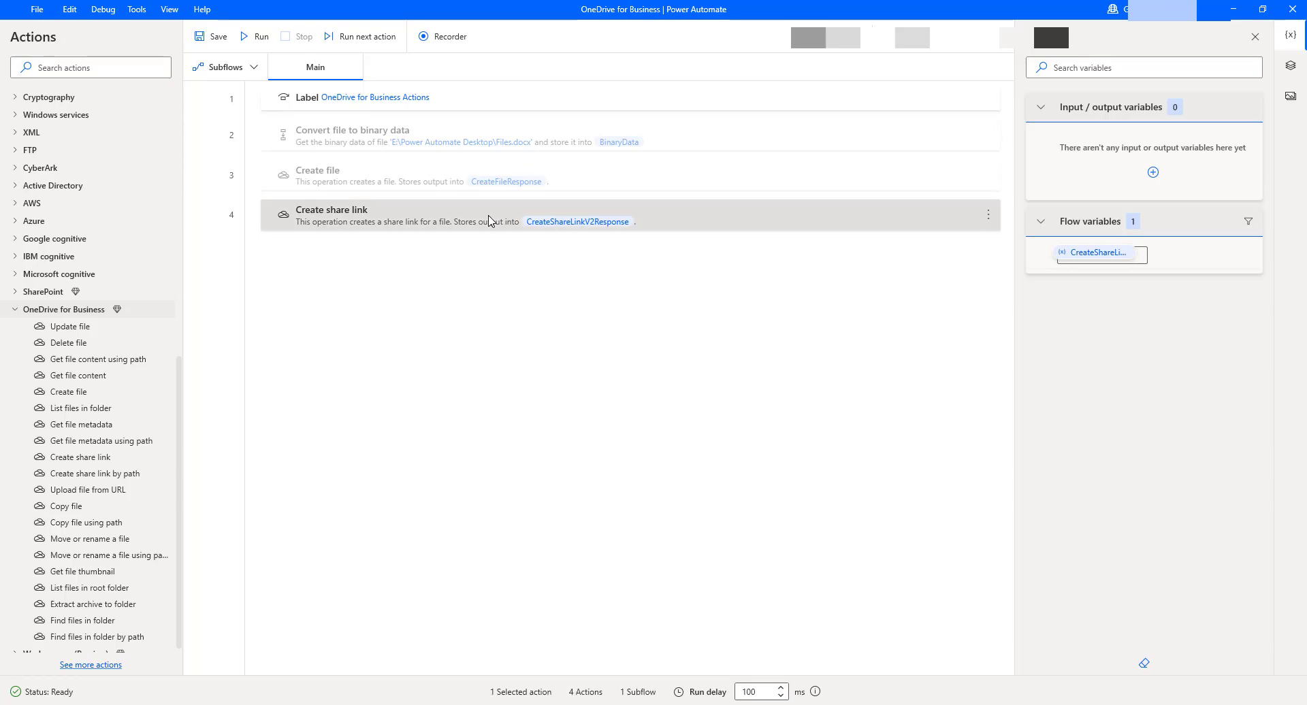
double_click(489, 220)
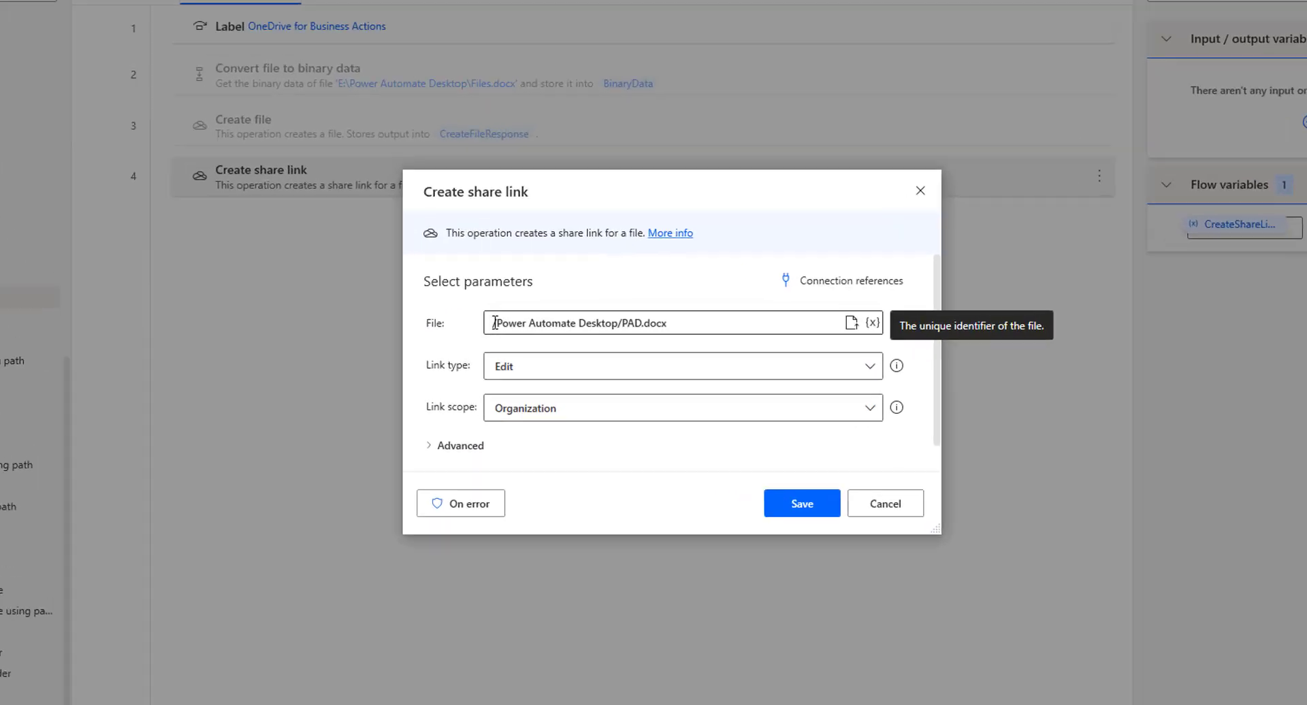
drag(495, 322, 667, 323)
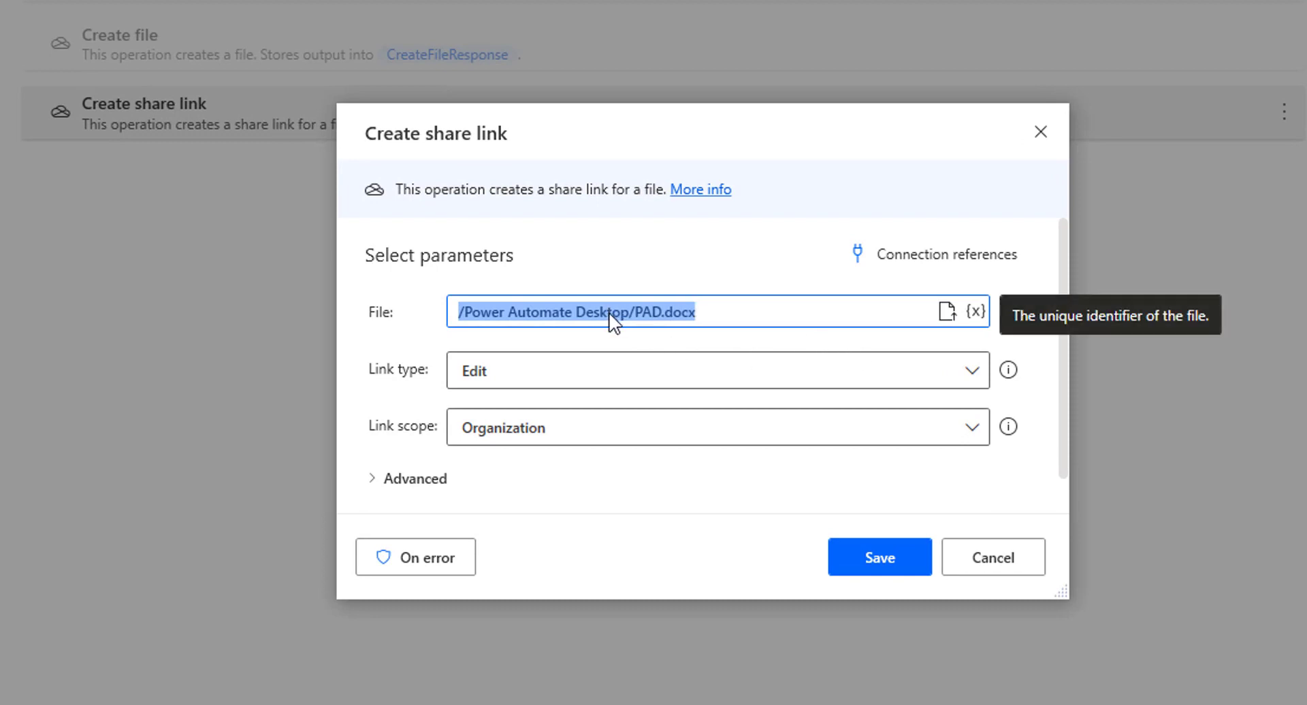
click(950, 313)
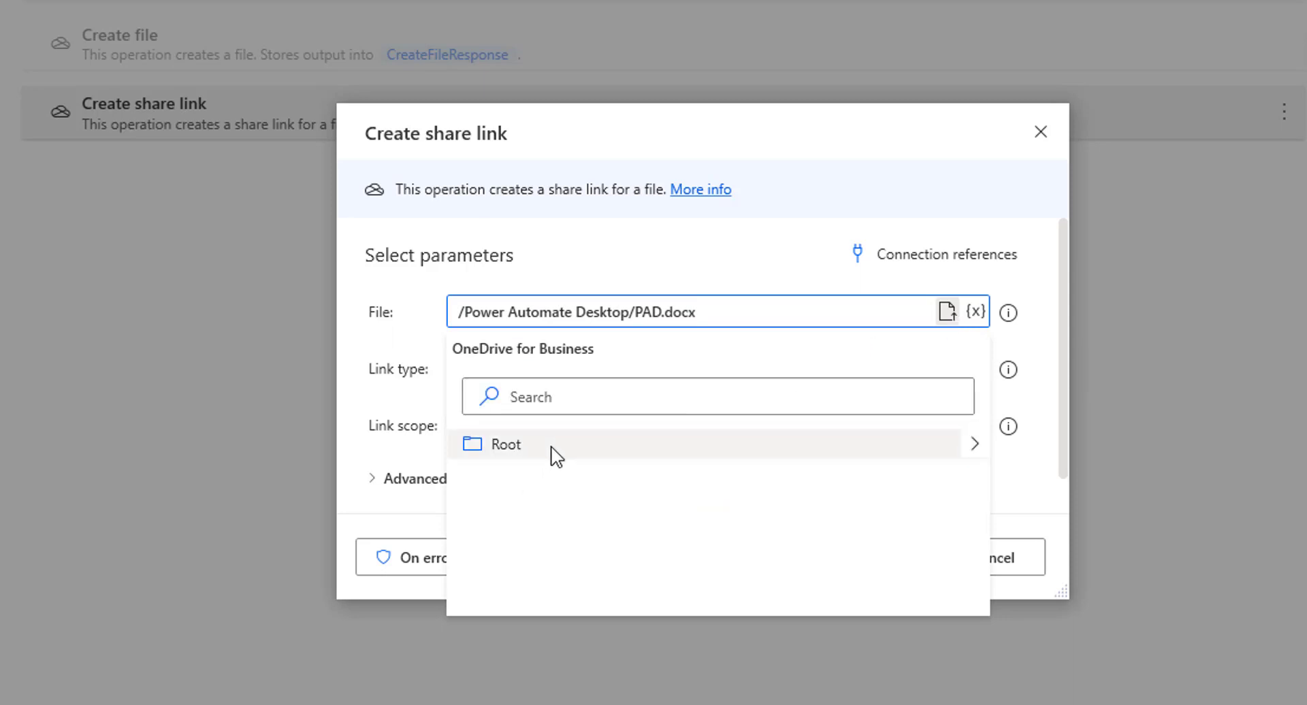
click(978, 446)
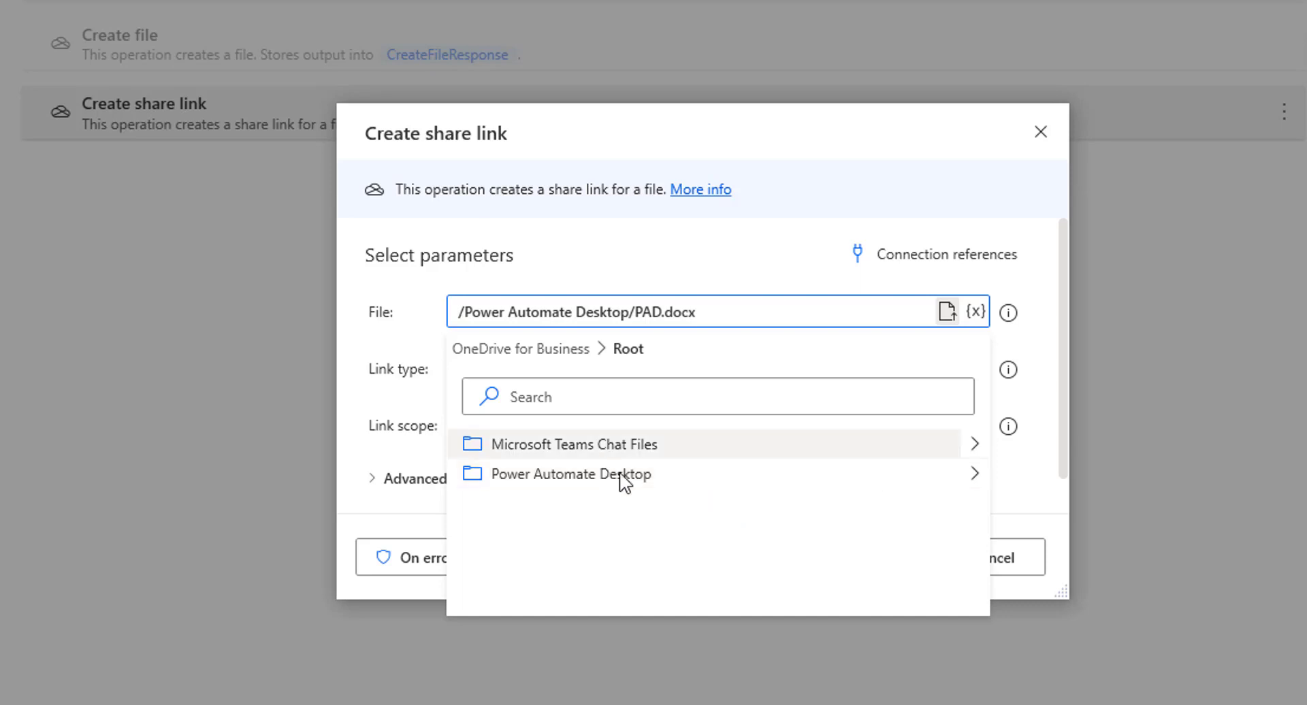
click(975, 474)
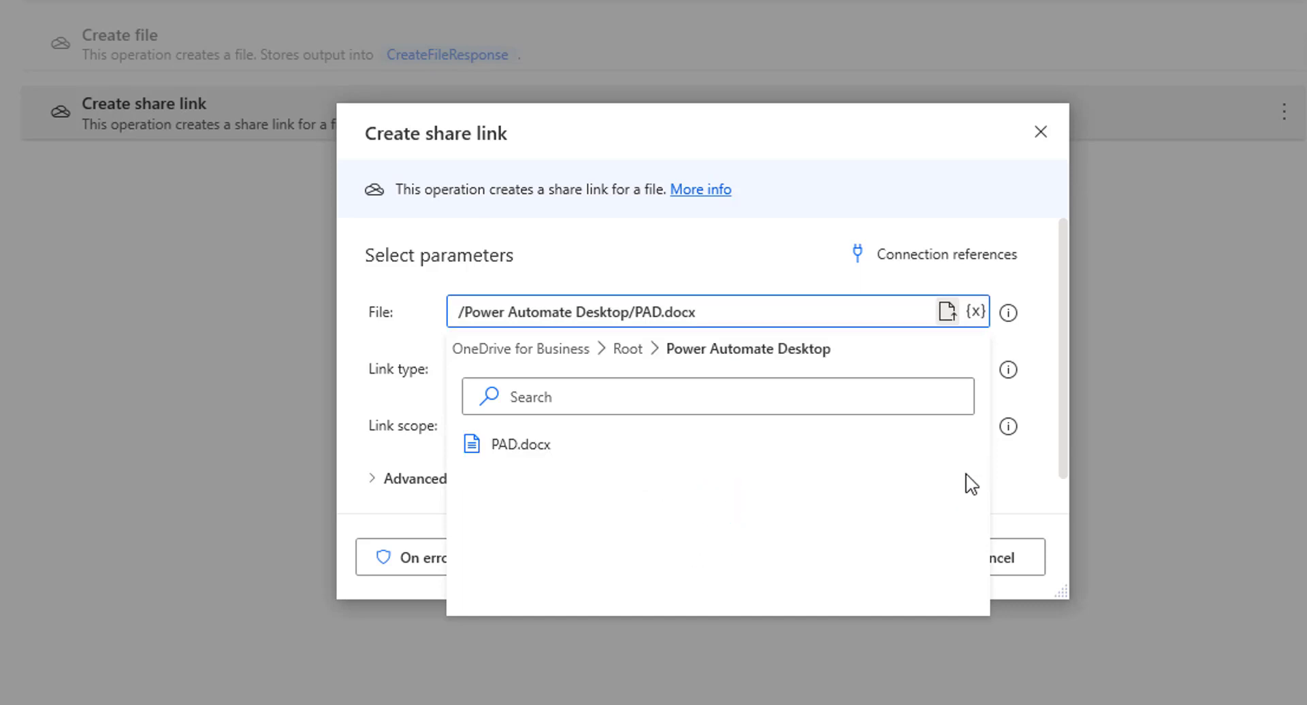
click(524, 446)
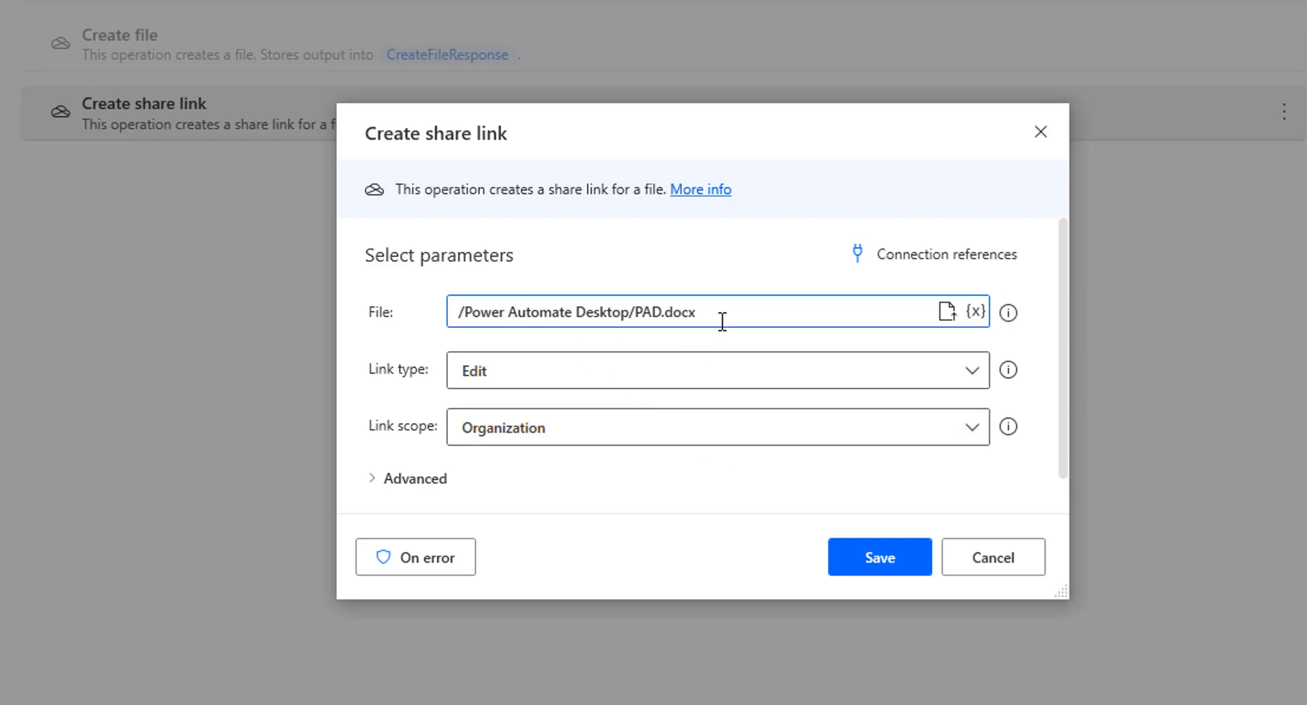
drag(711, 315, 449, 307)
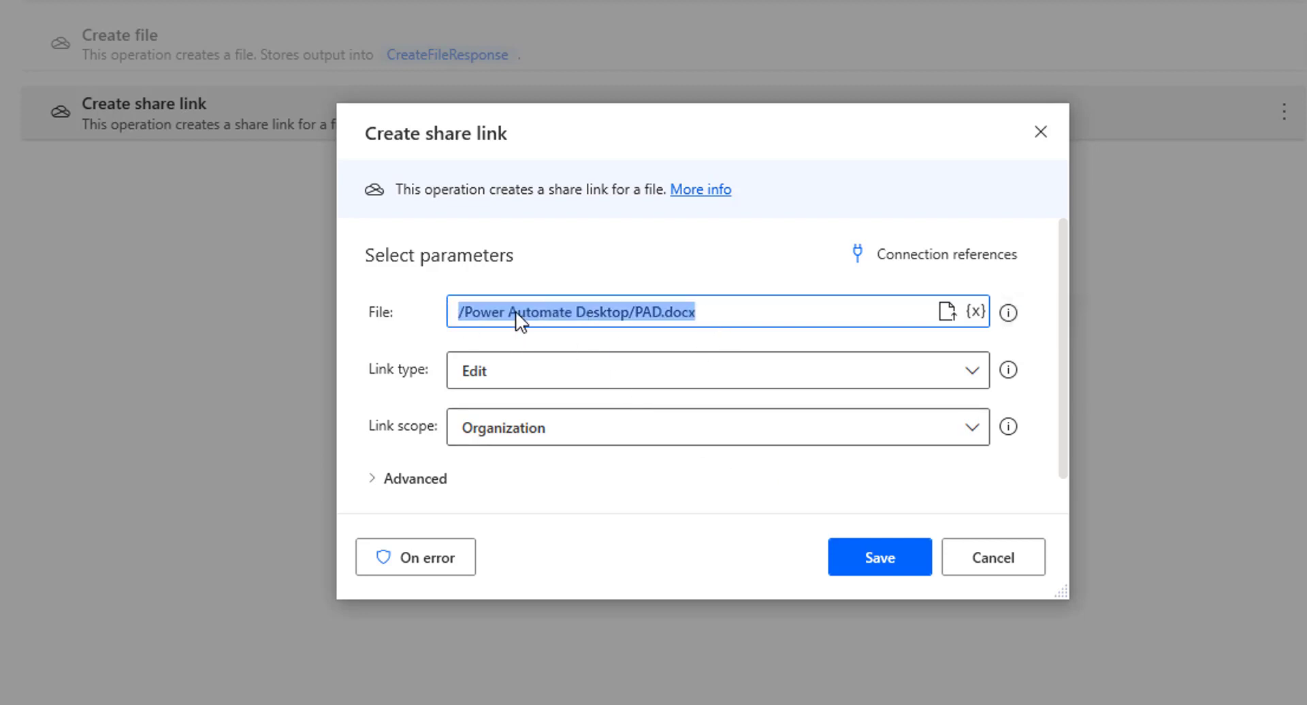
key(BackSpace)
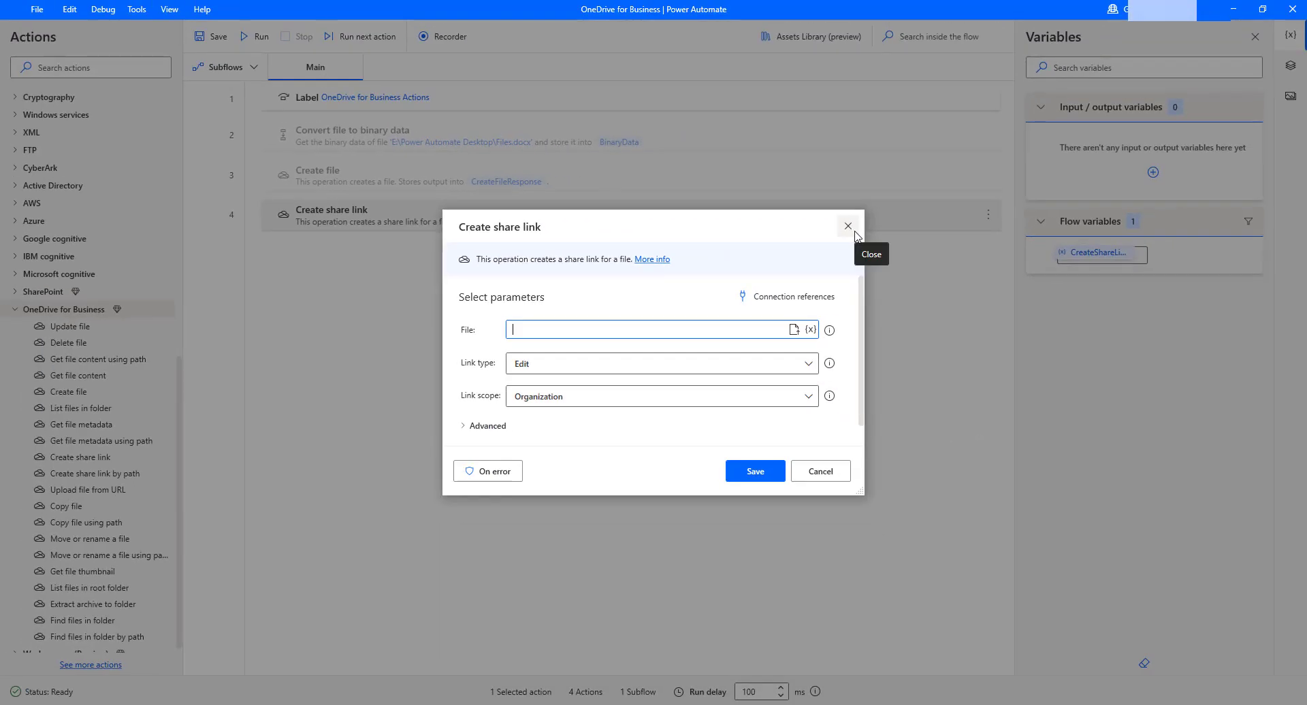
click(847, 227)
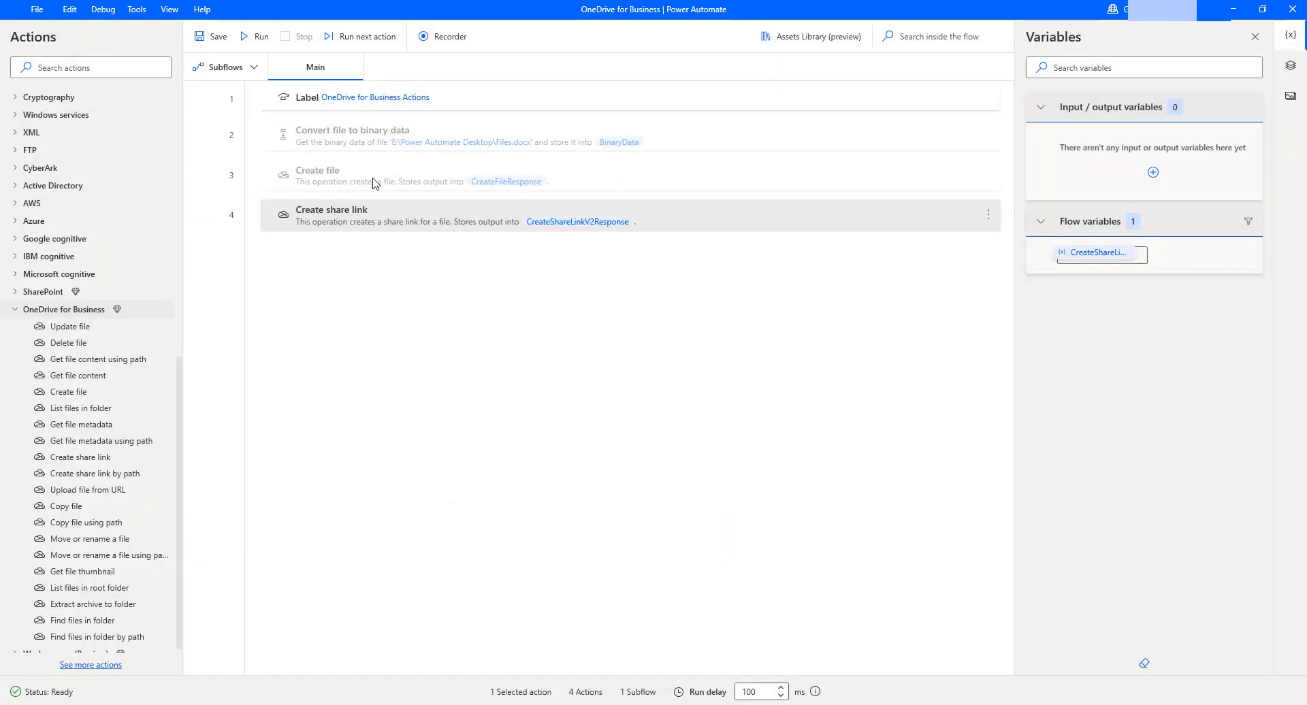
- Enable the disabled Convert file to binary data and Create file actions in the Main subflow
ctrl+click(368, 185)
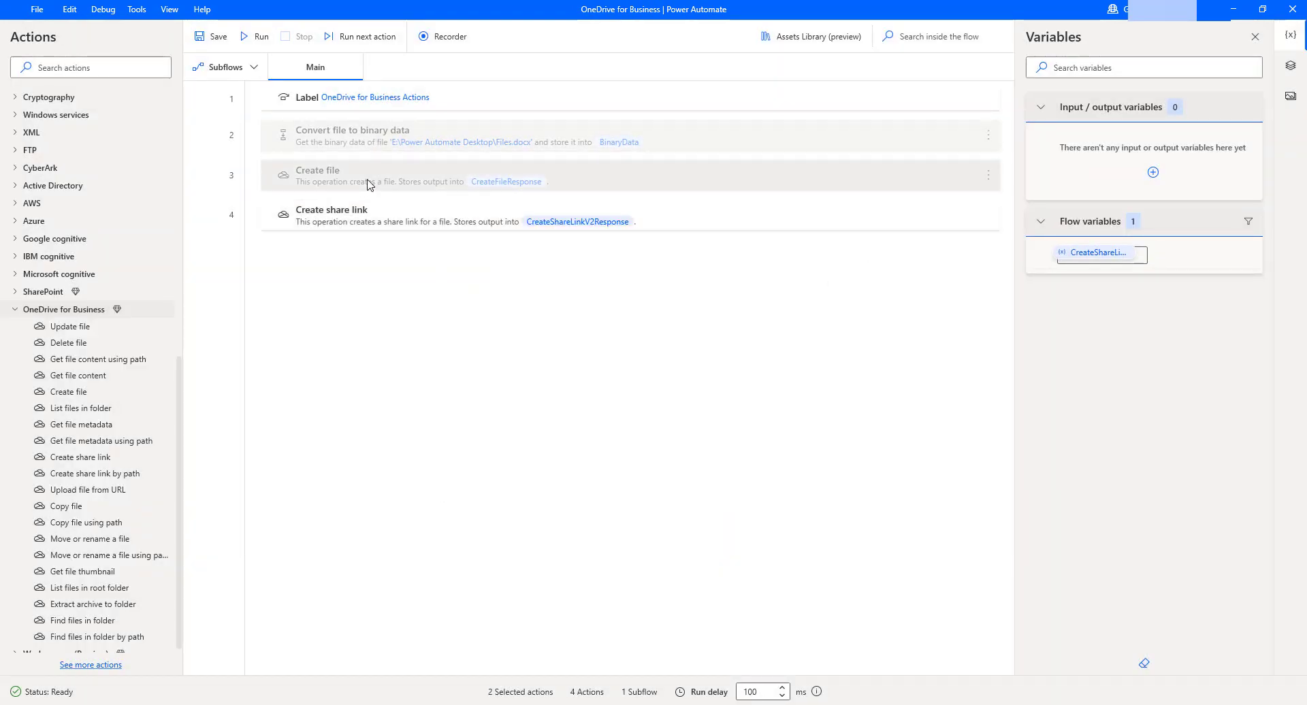
right_click(368, 184)
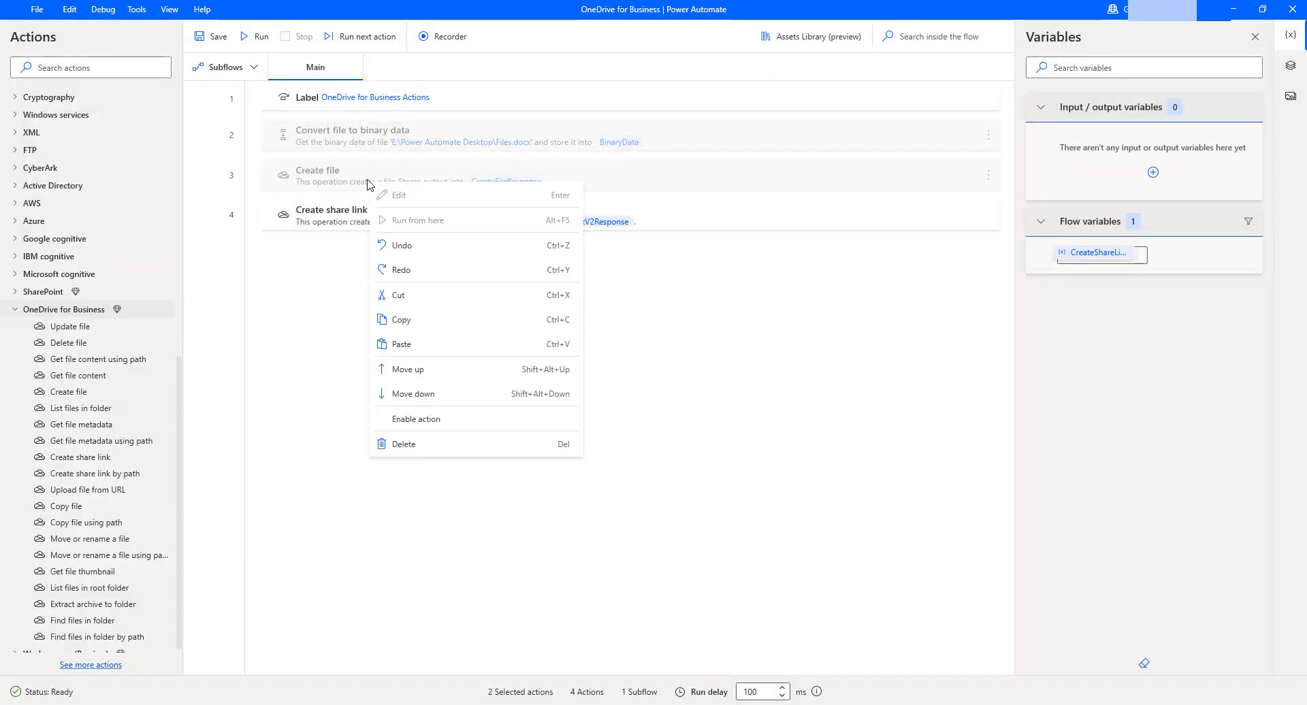
click(425, 420)
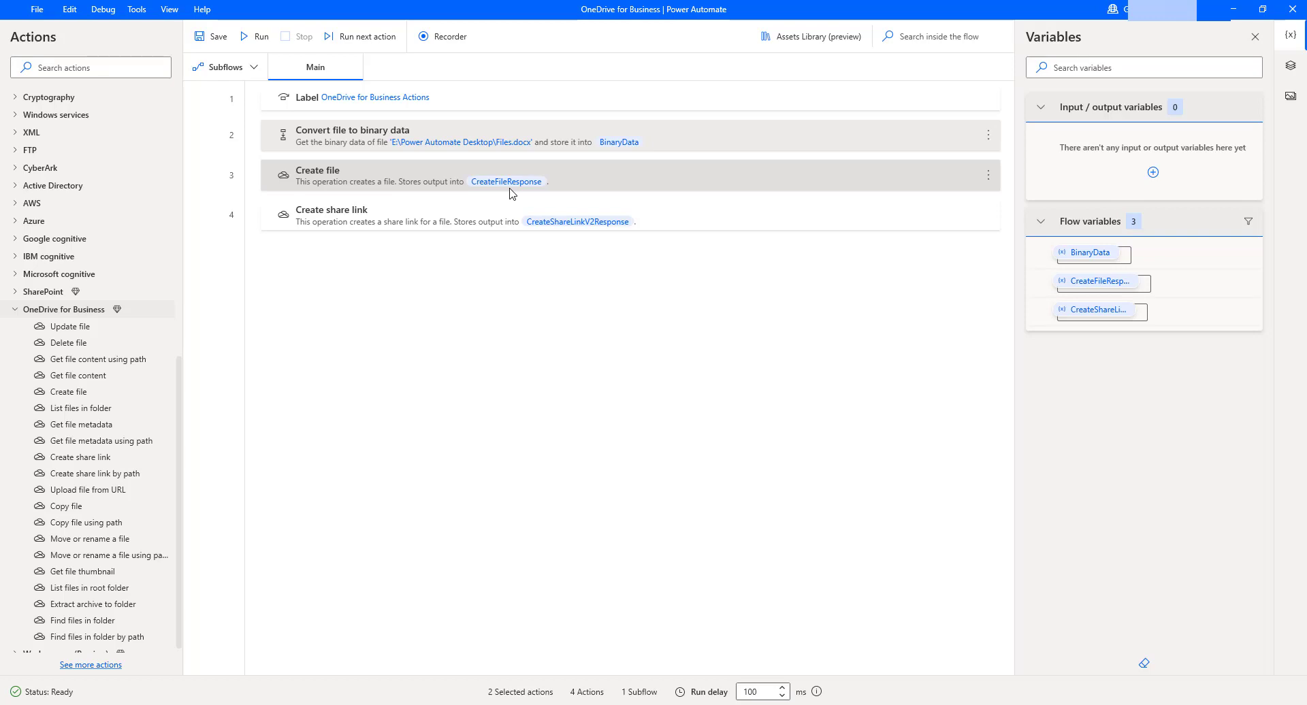
- Set the Create share link action's File to the variable property %CreateFileResponse.Path% and save the action
double_click(452, 213)
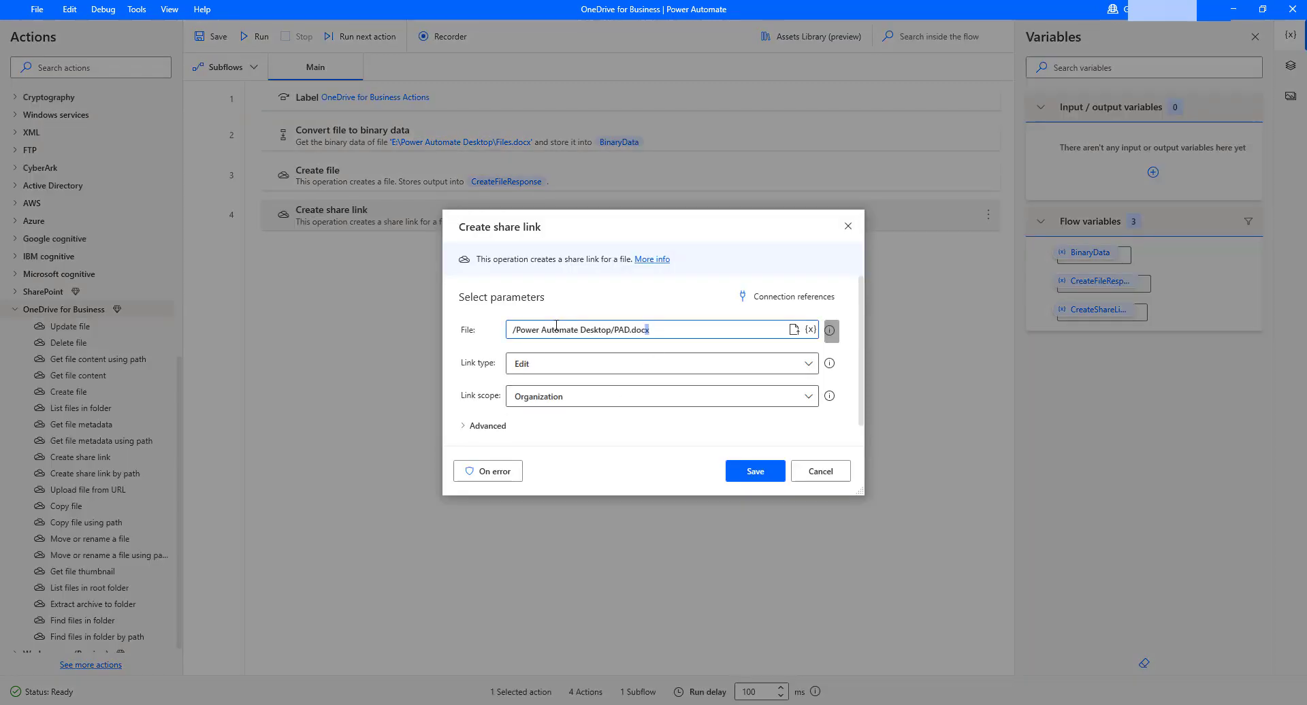
drag(648, 329, 511, 330)
key(BackSpace)
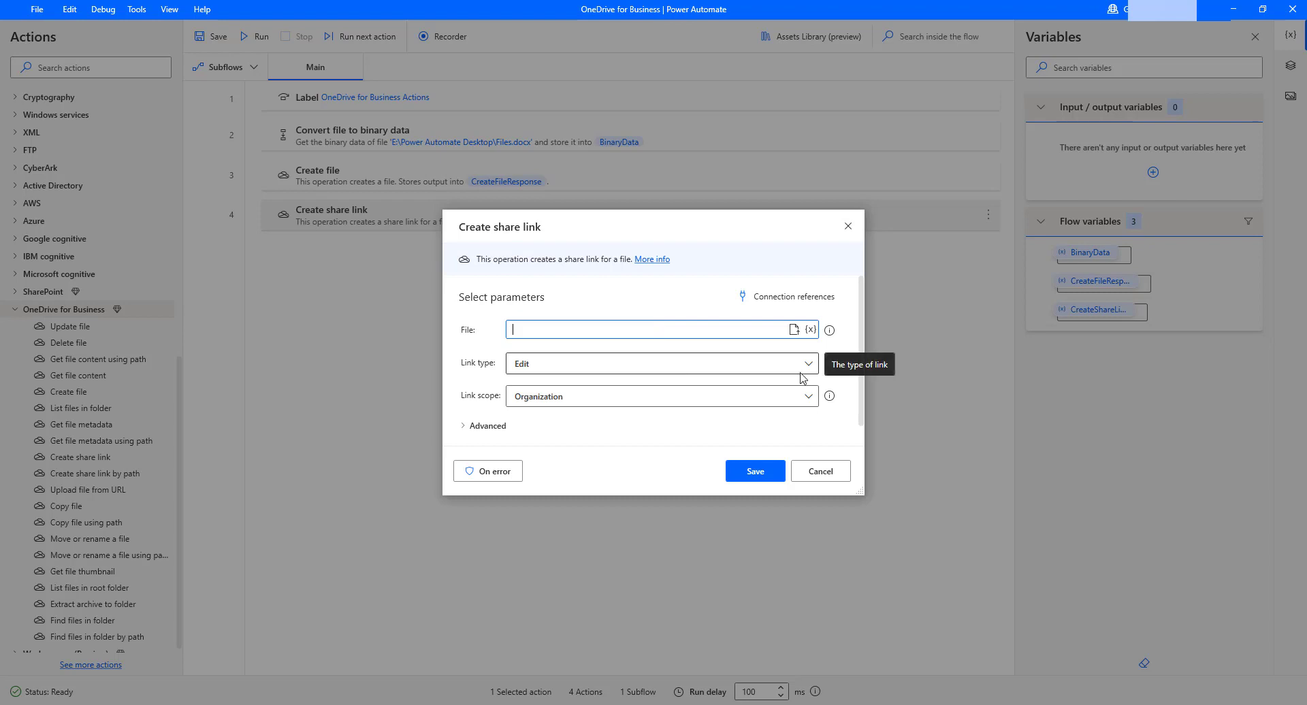
click(811, 330)
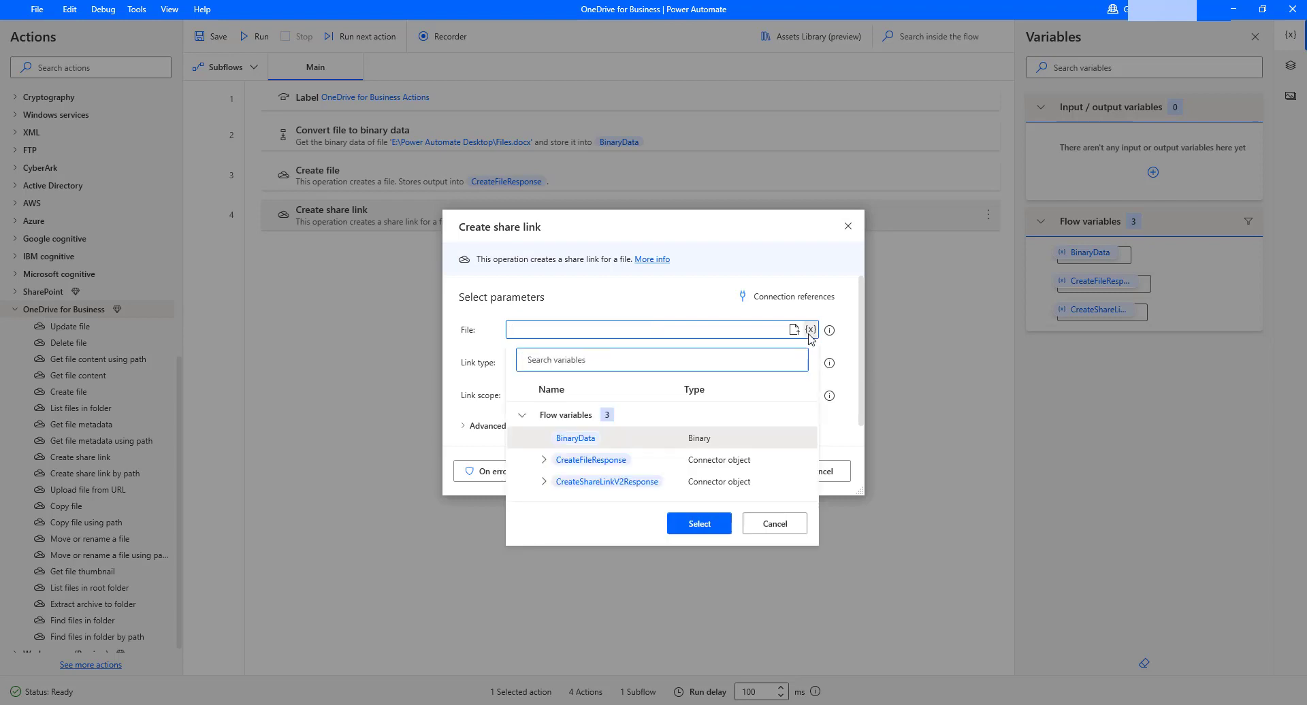
click(546, 461)
scroll(603, 511, down, 1)
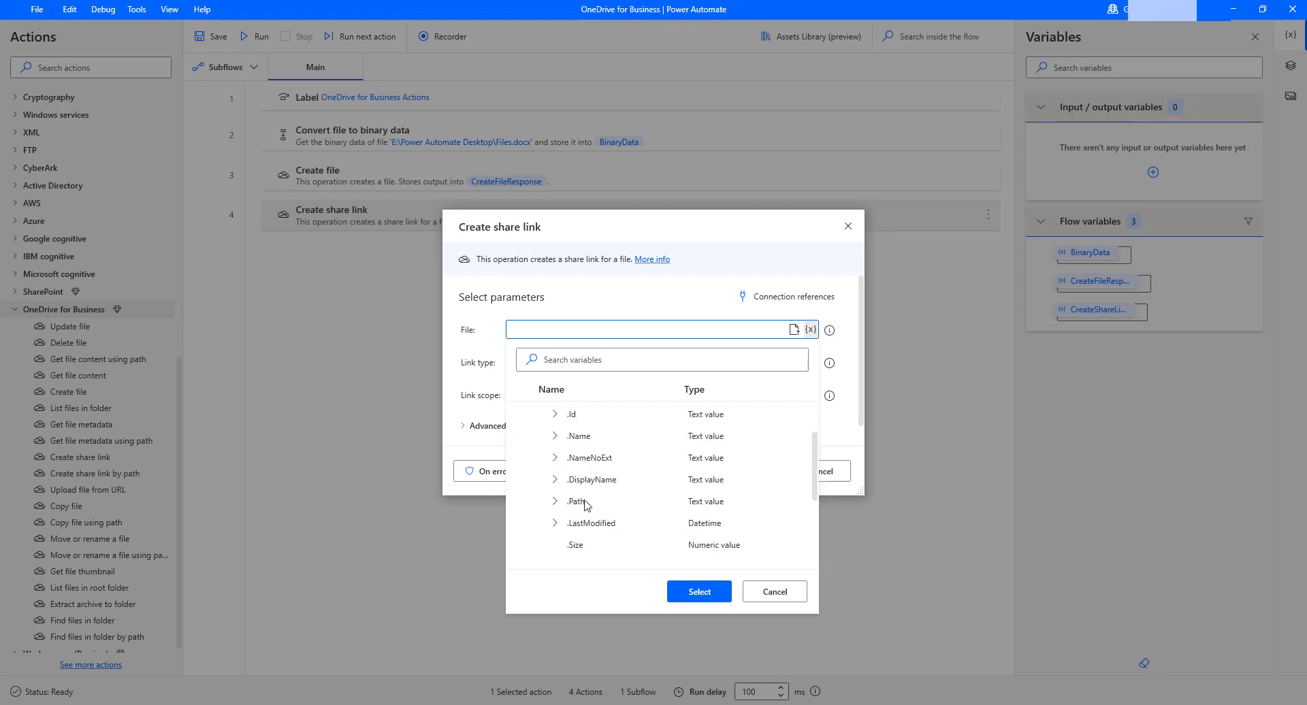
double_click(578, 502)
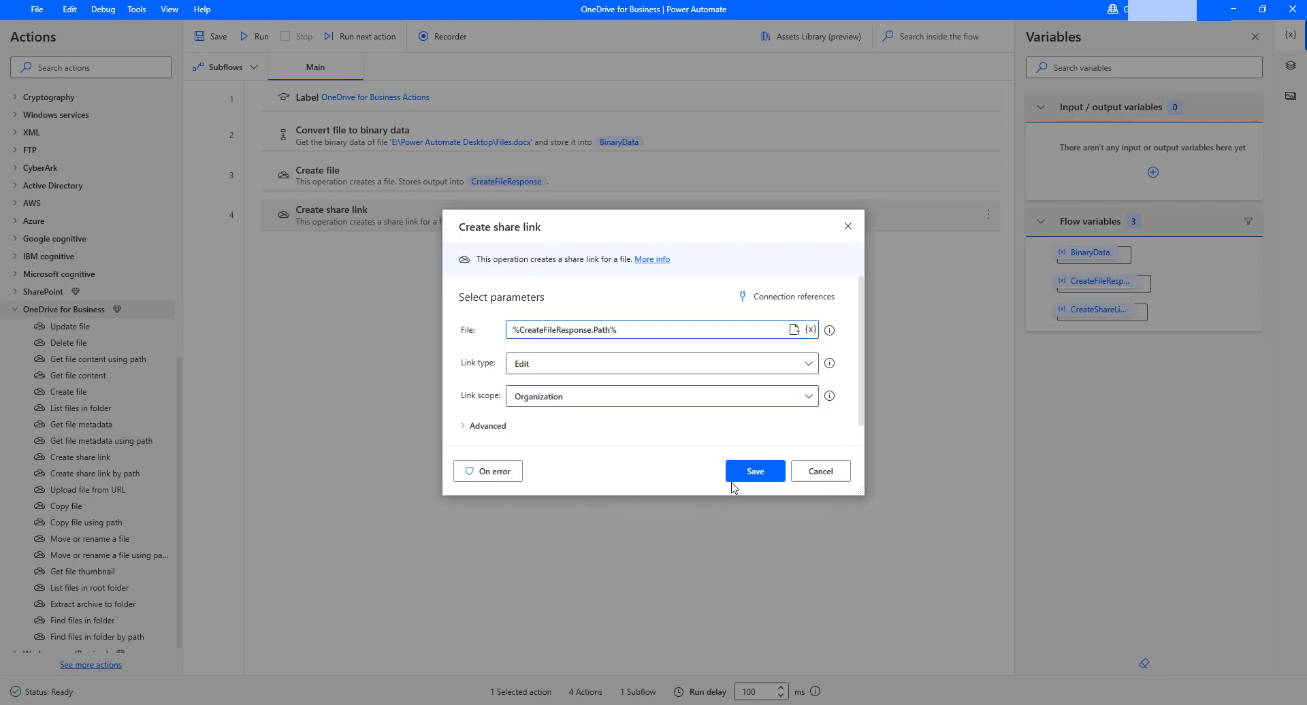
click(755, 472)
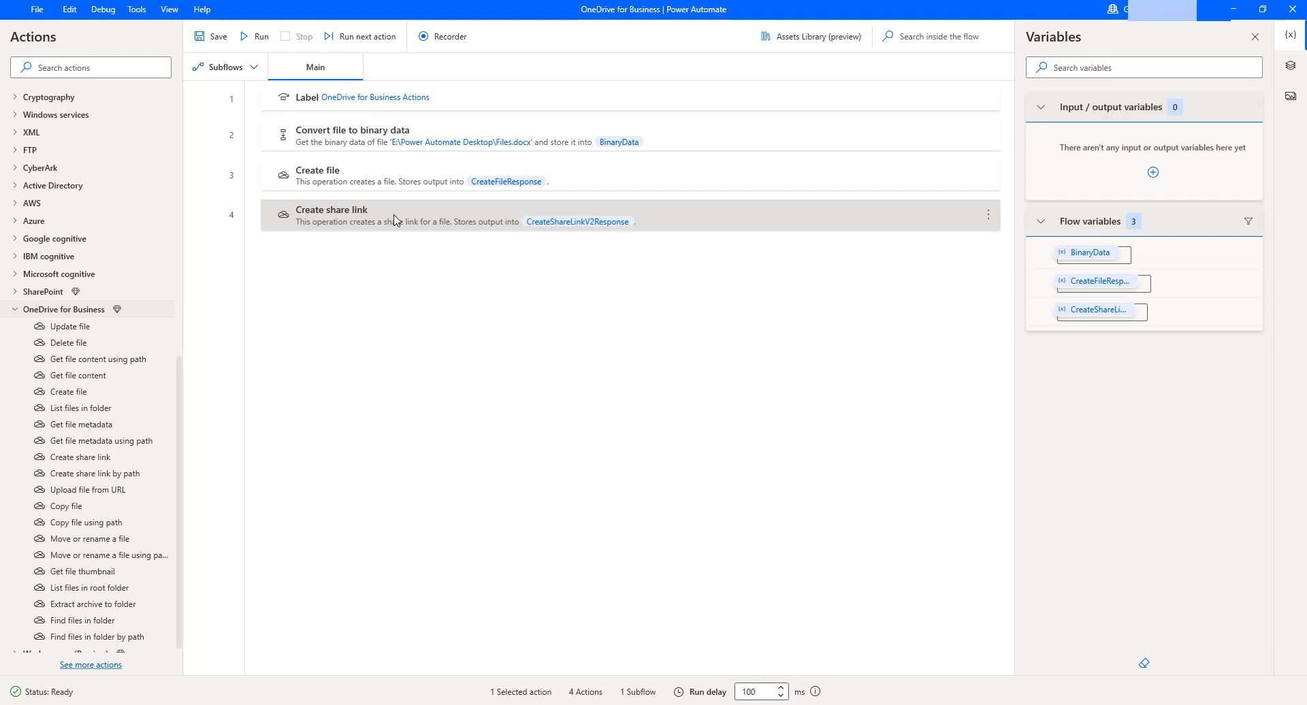
- Switch to OneDrive in the browser and delete PAD.docx from the Power Automate Desktop folder
key(alt+Tab)
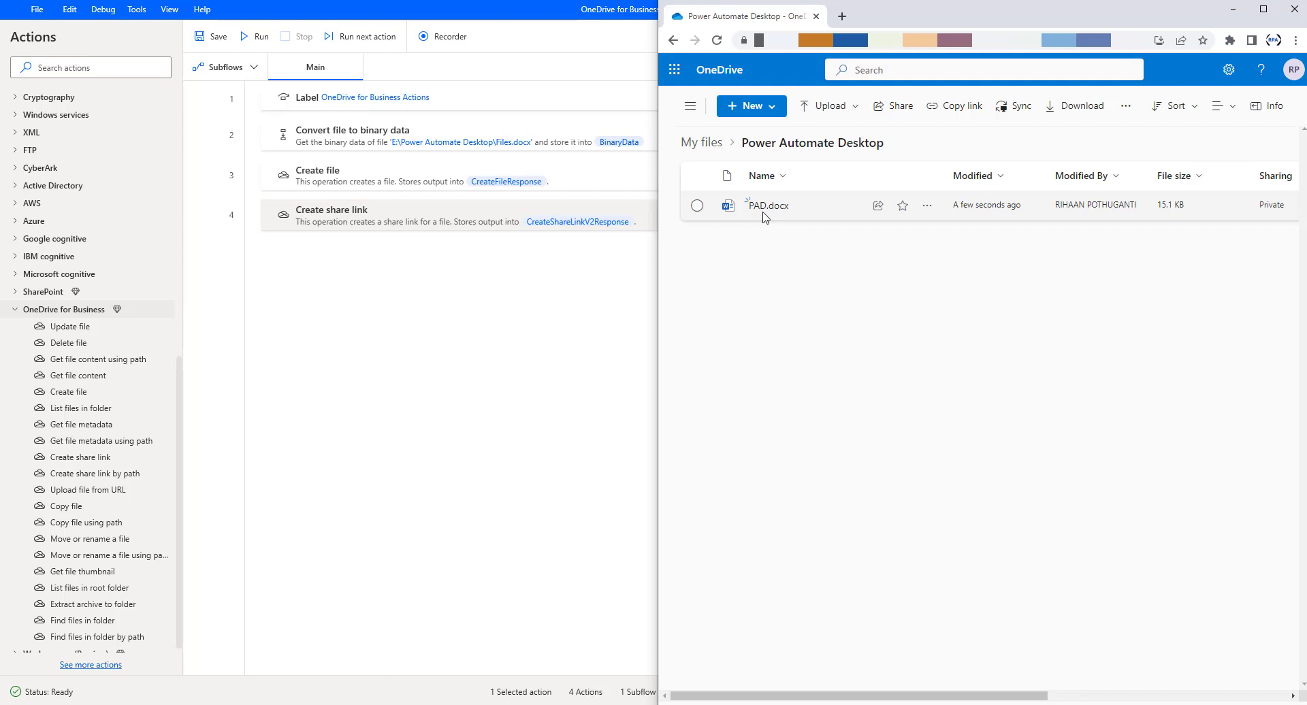
click(697, 207)
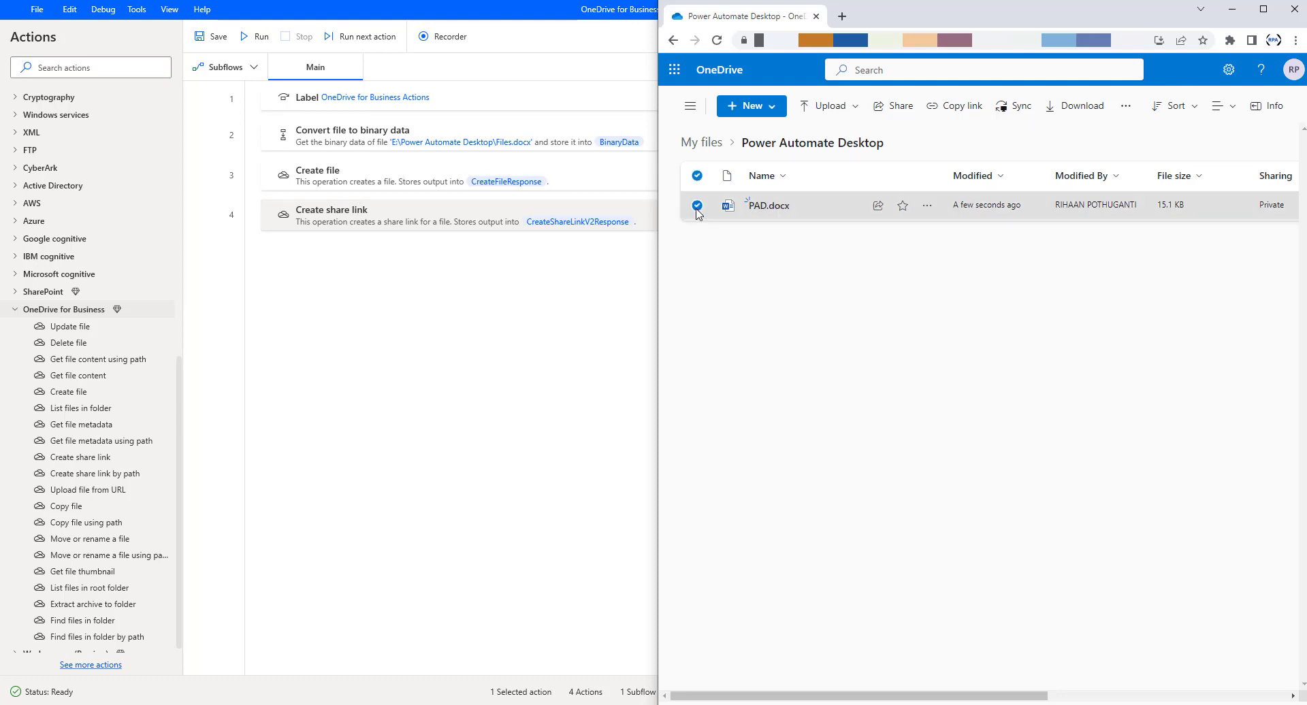
click(932, 213)
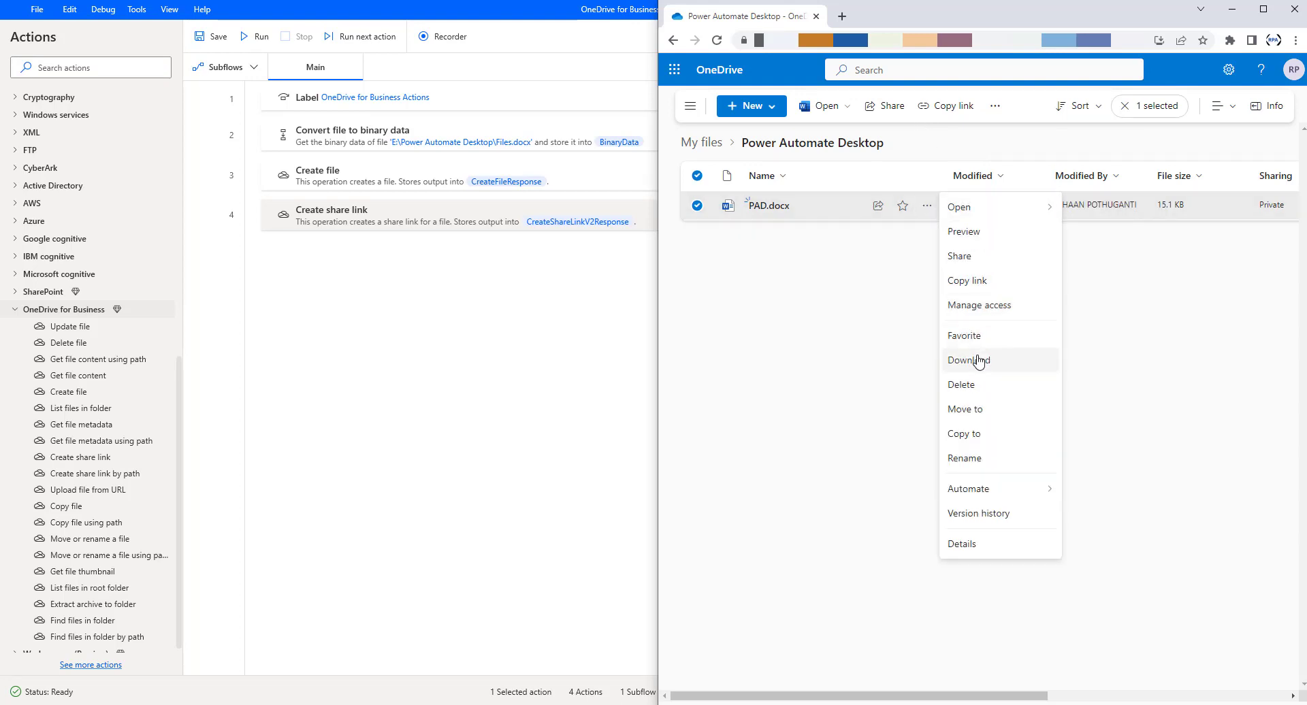
click(973, 389)
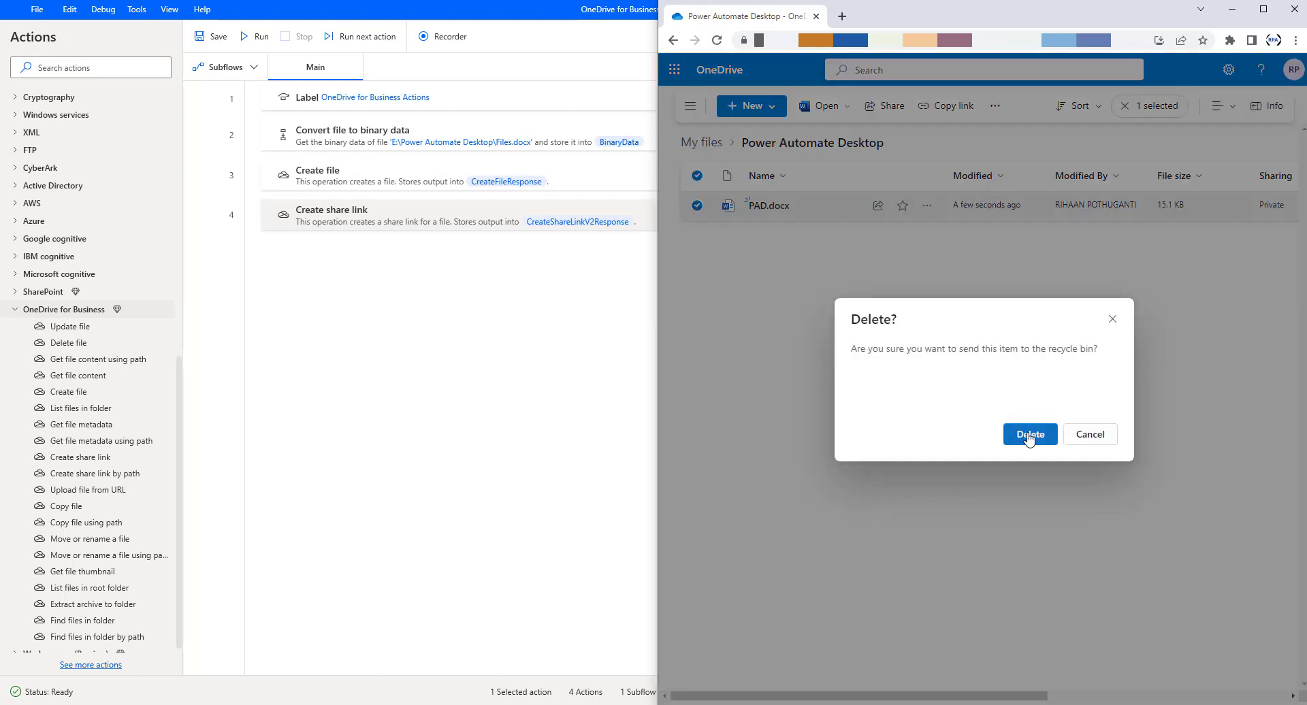
click(1028, 436)
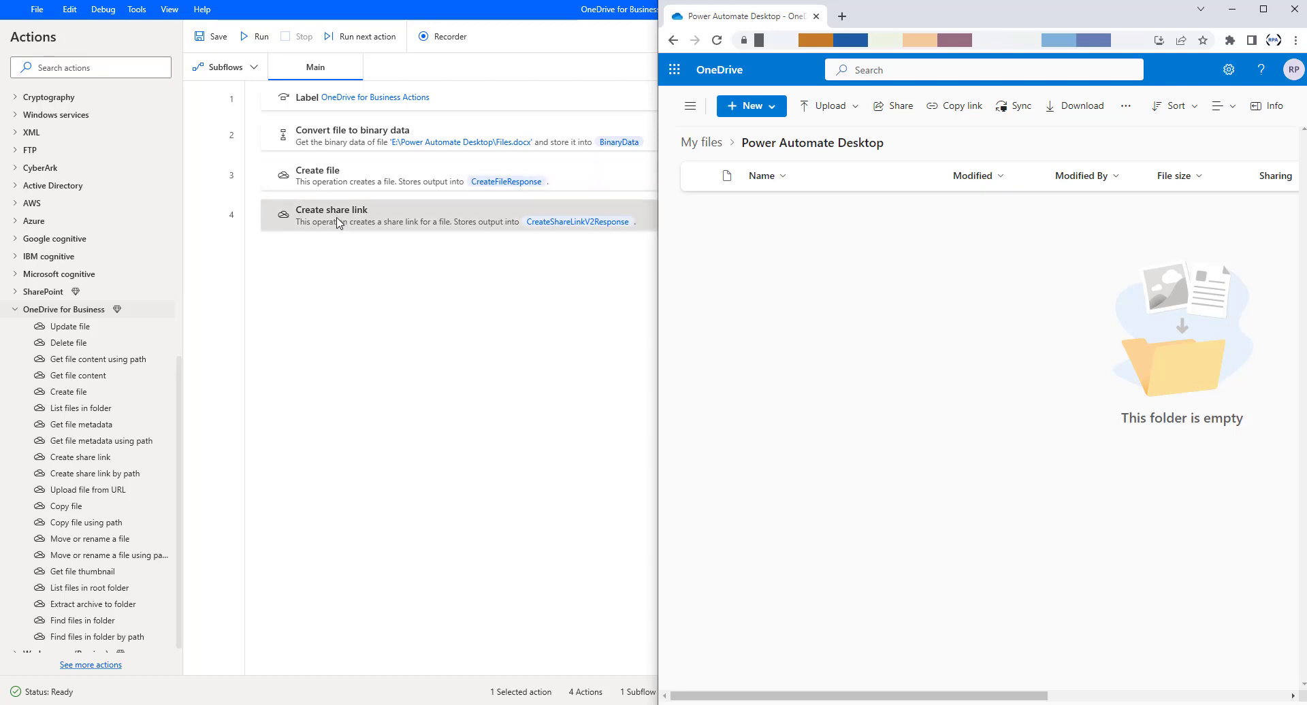
- Run the flow in Power Automate and reload the OneDrive folder to check for the created file
click(256, 36)
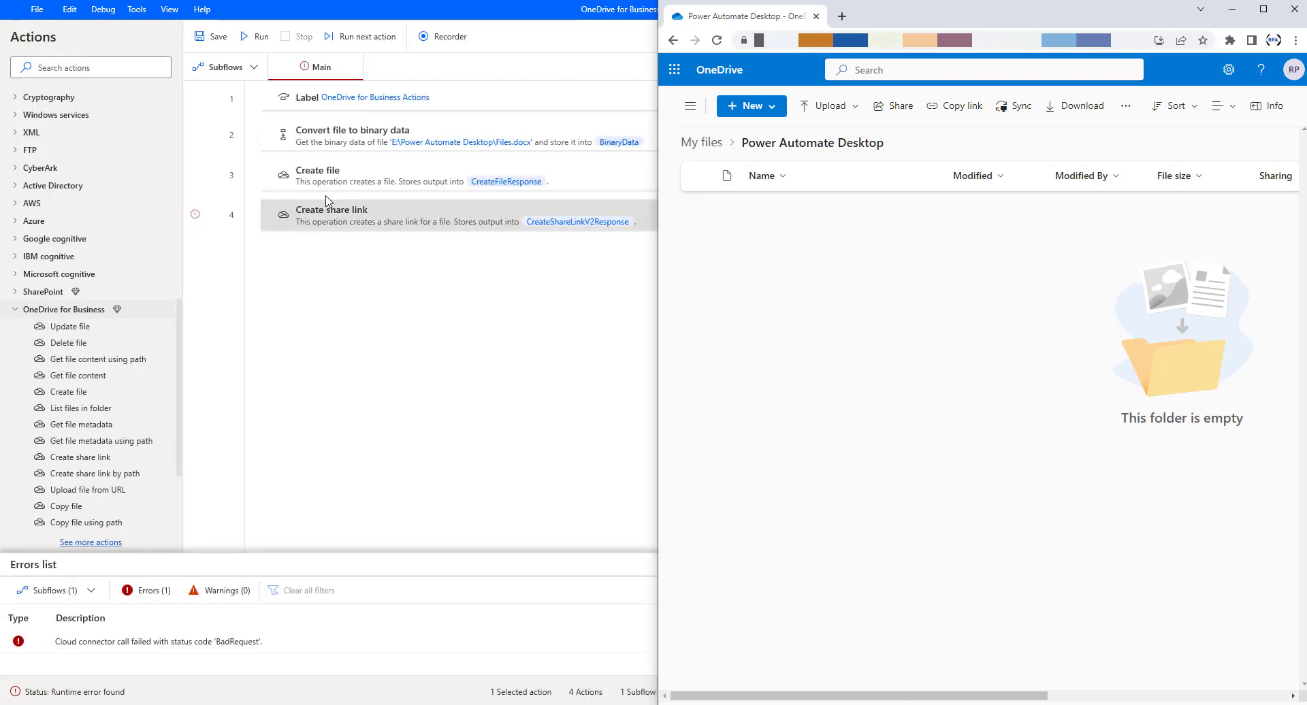
click(717, 40)
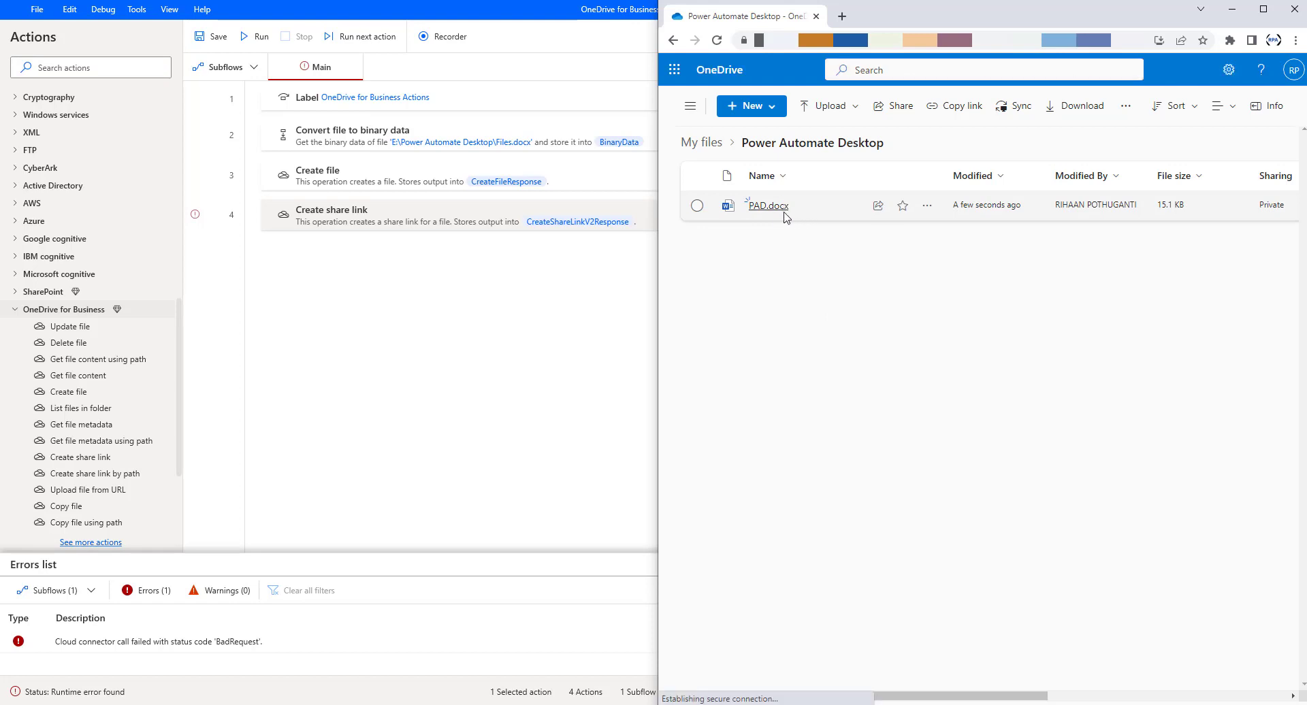
mouse_move(786, 217)
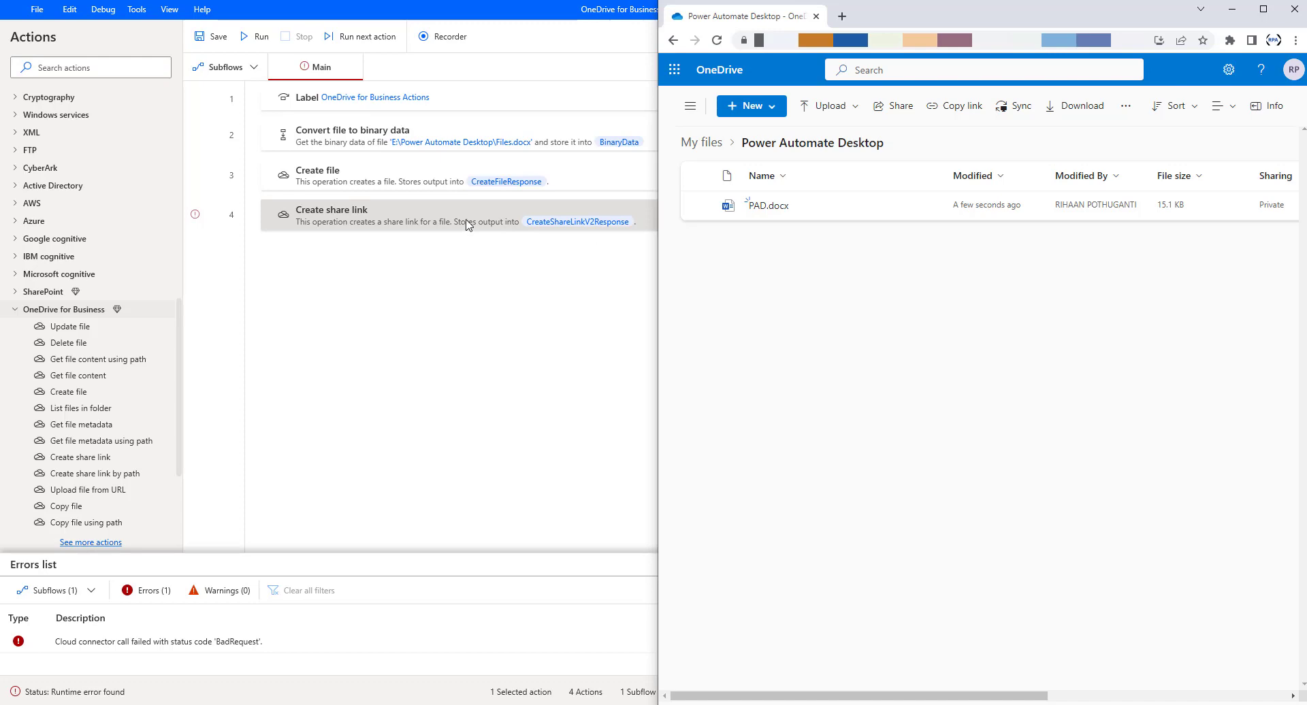
- Return to the Power Automate flow and review the Create share link action's File parameter, leaving it unsaved
key(super+Up)
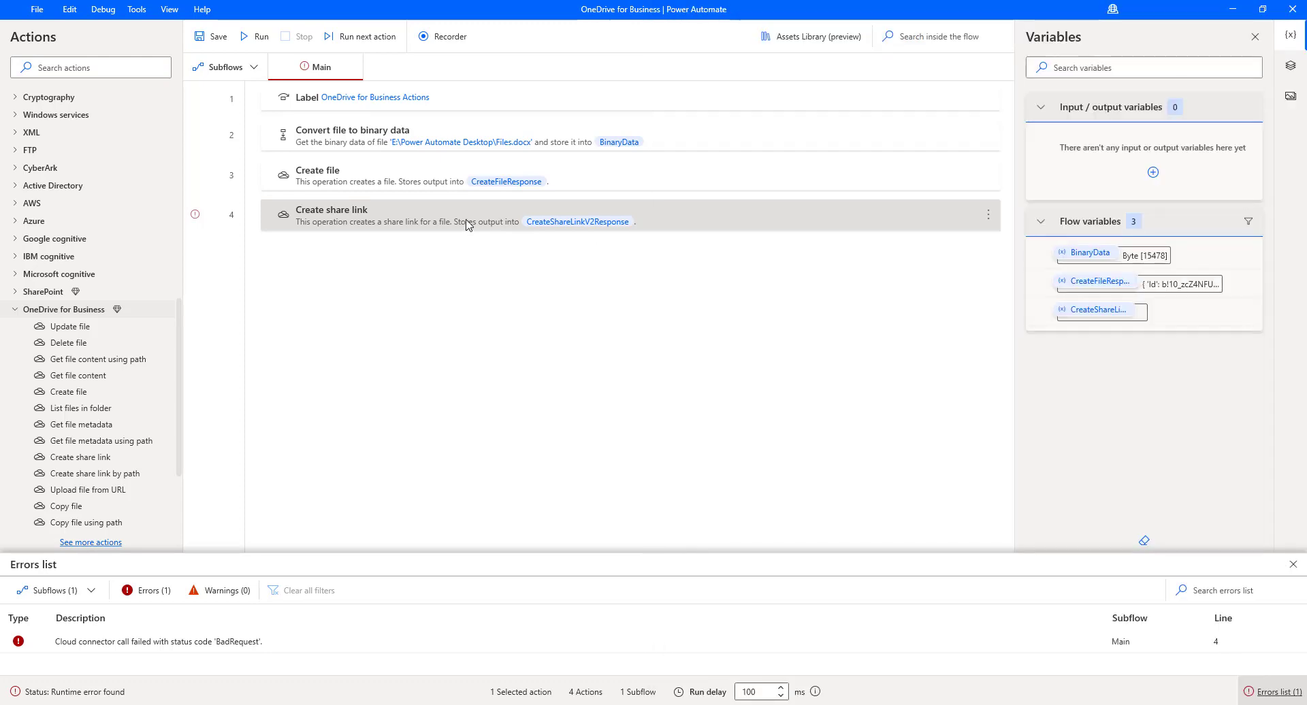
double_click(467, 225)
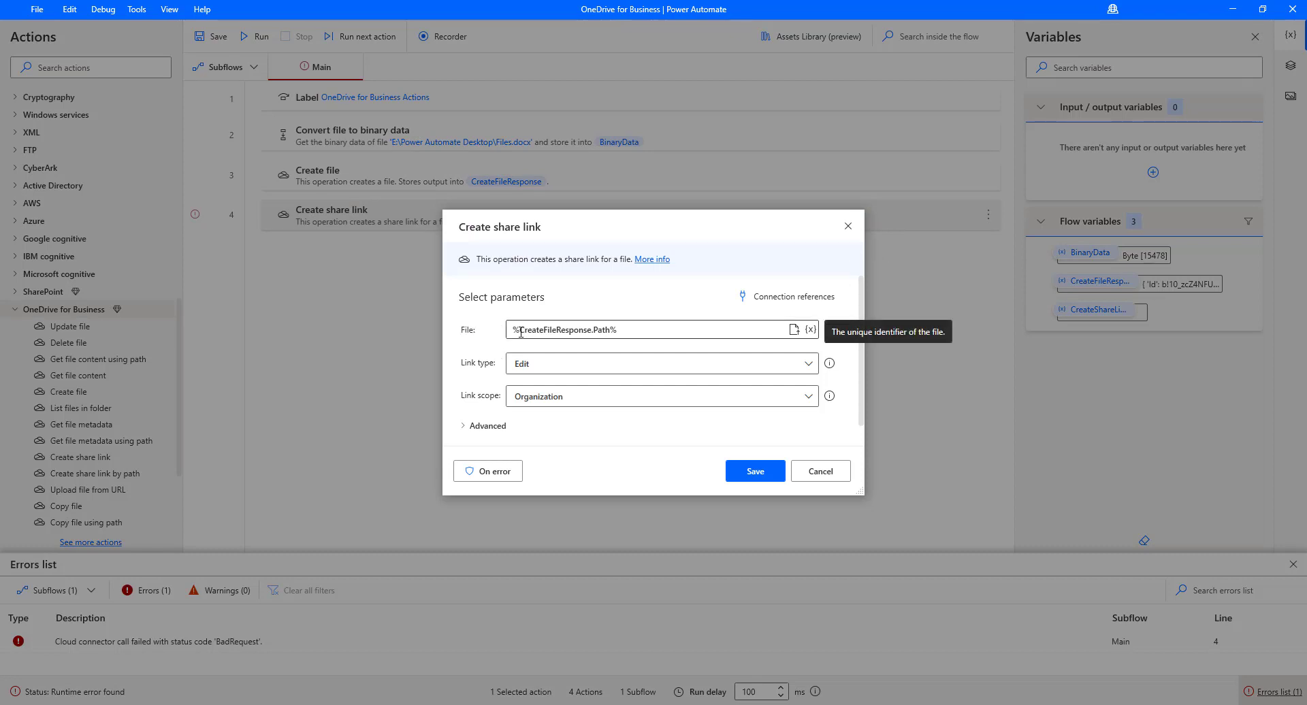
drag(520, 329, 595, 333)
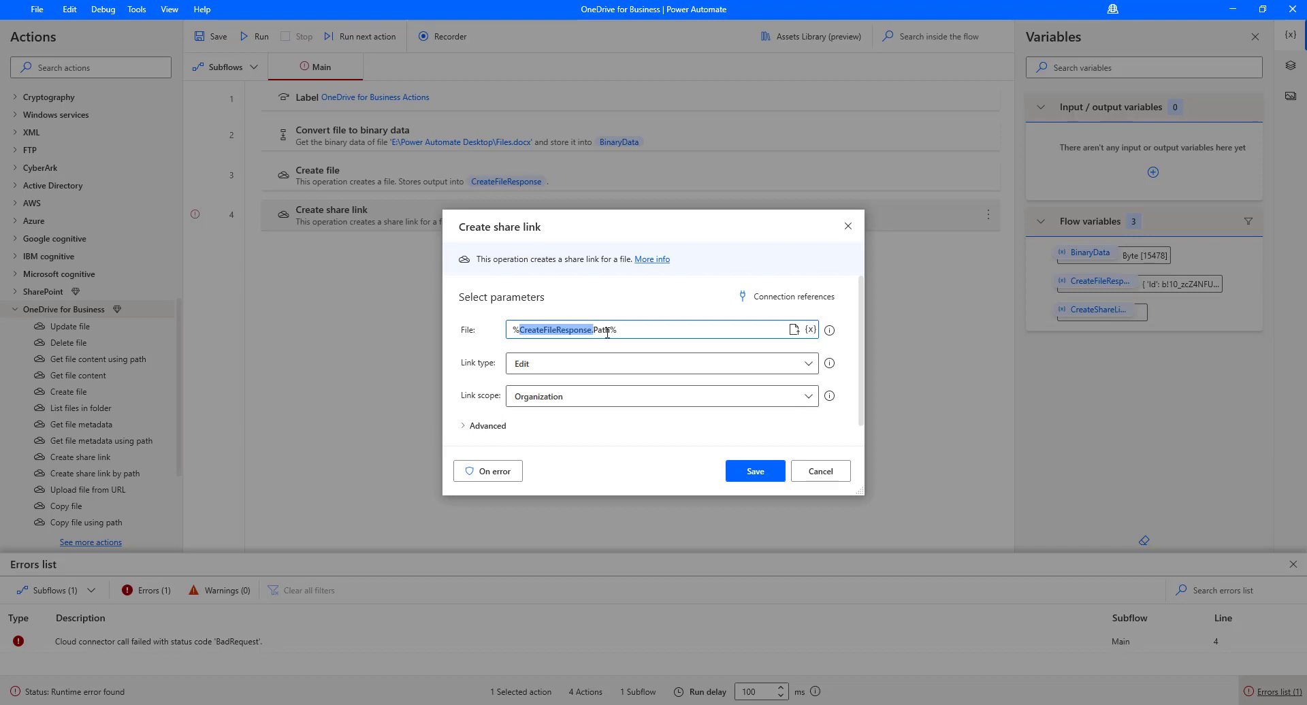
double_click(606, 331)
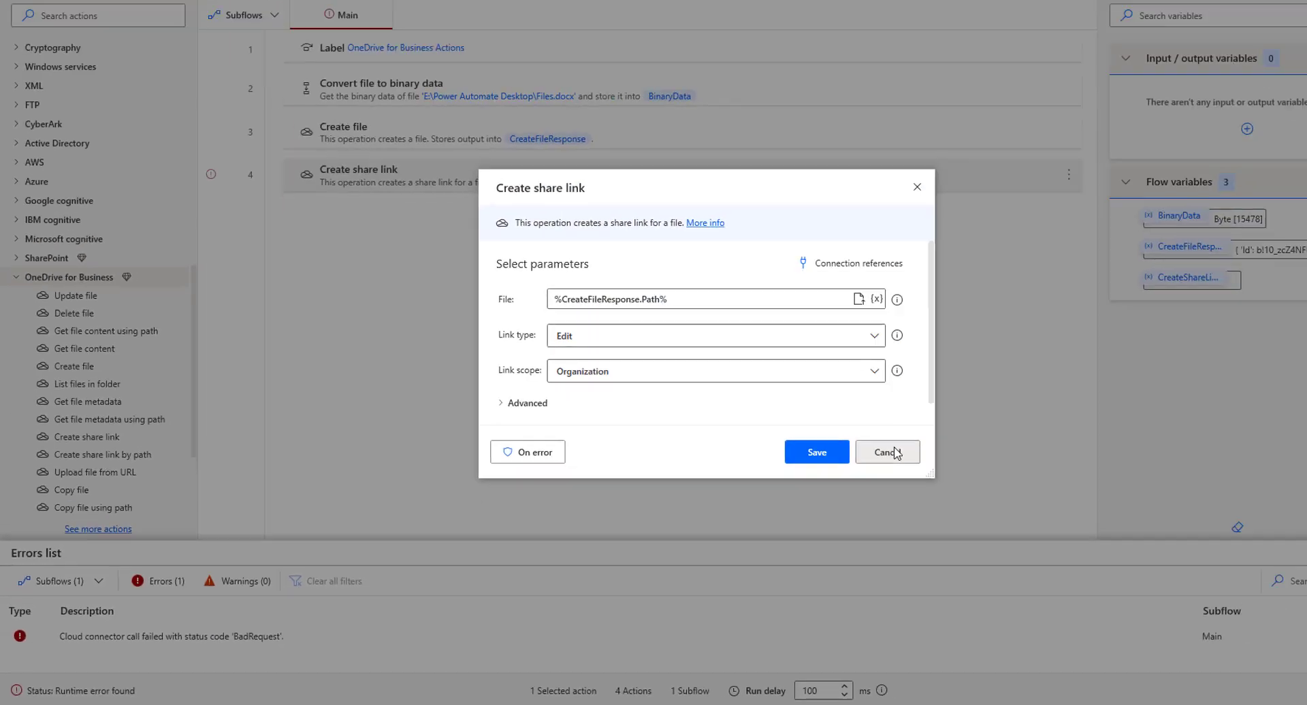
click(887, 452)
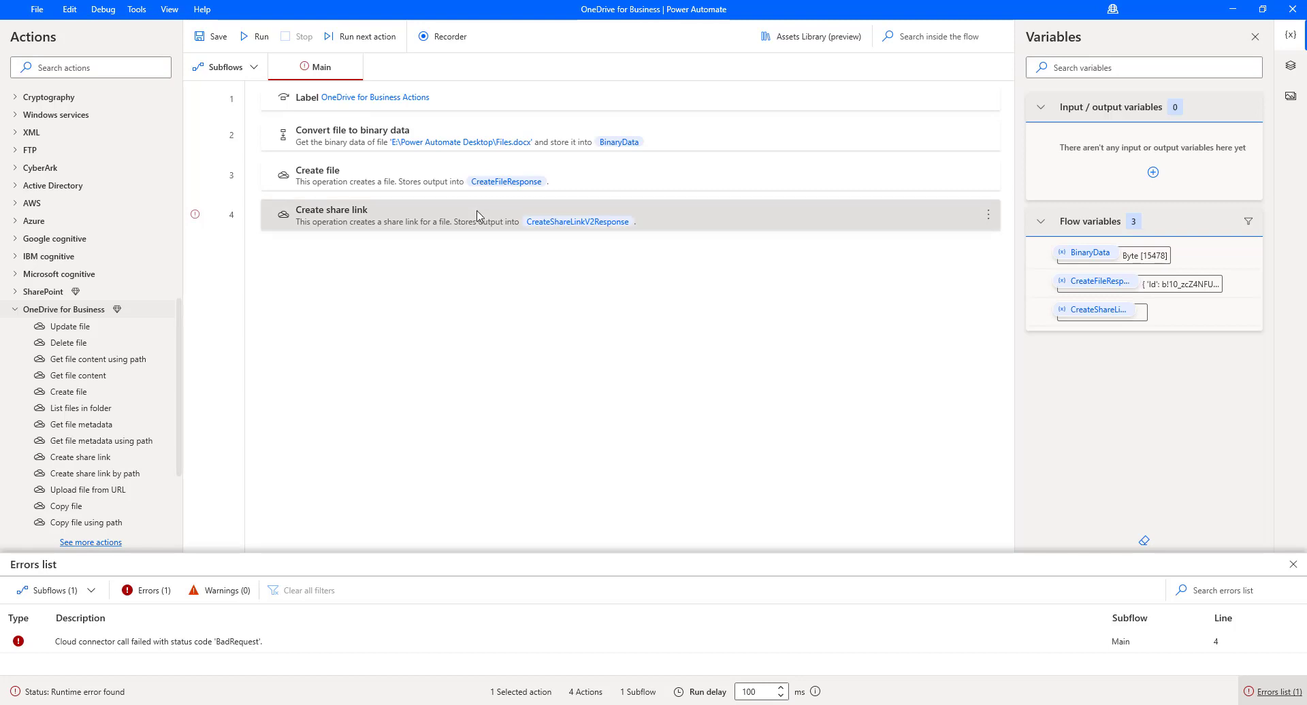
- Close the errors list and disable the Create share link action
click(1293, 565)
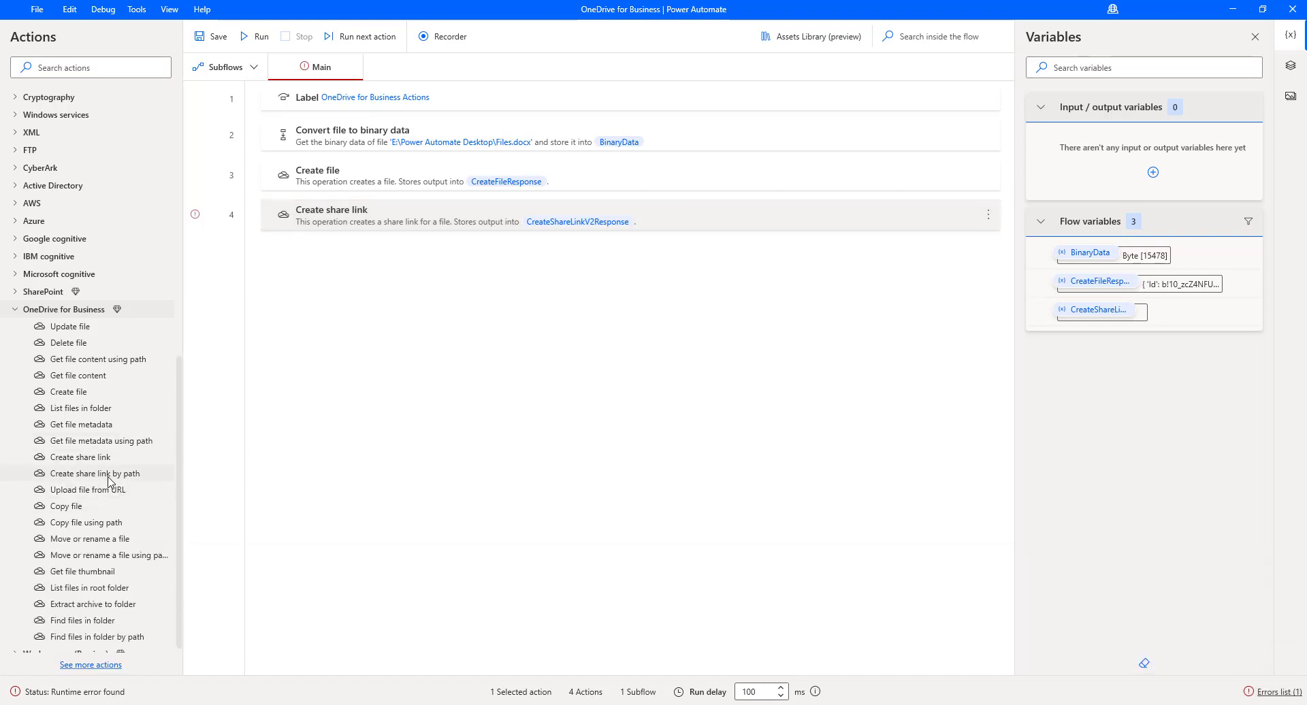
right_click(433, 225)
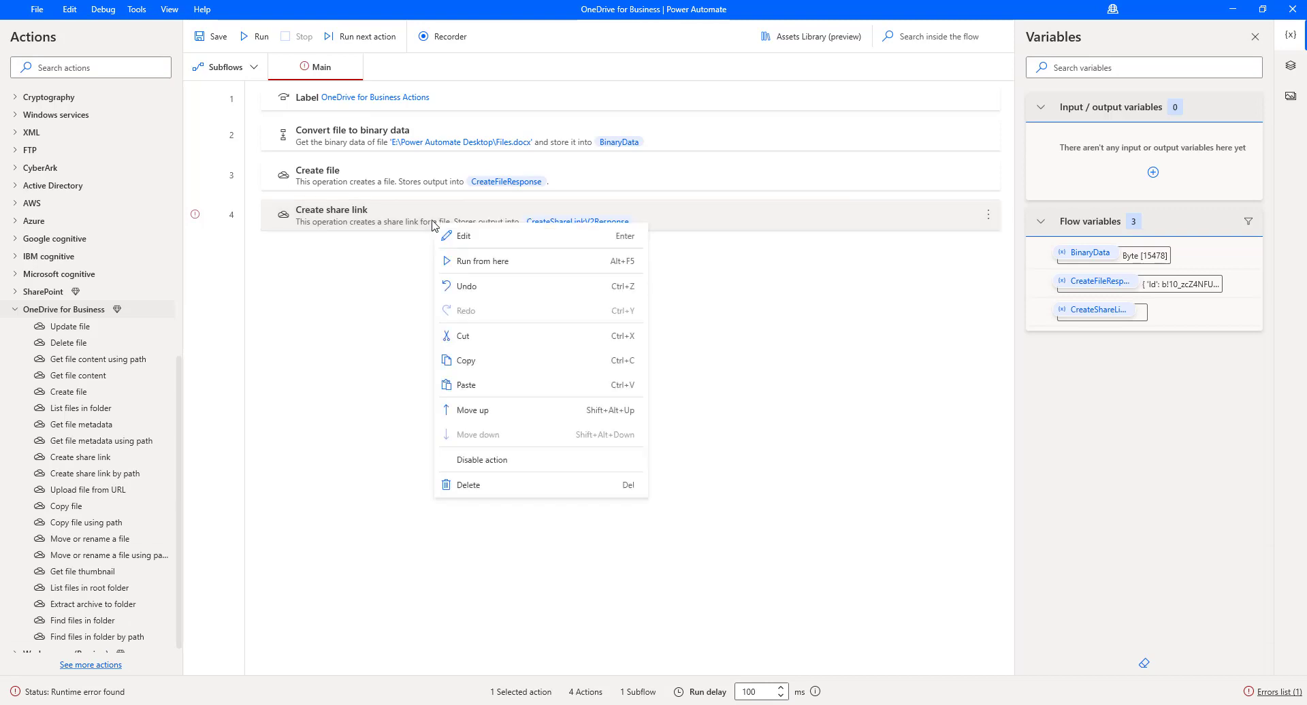
click(482, 460)
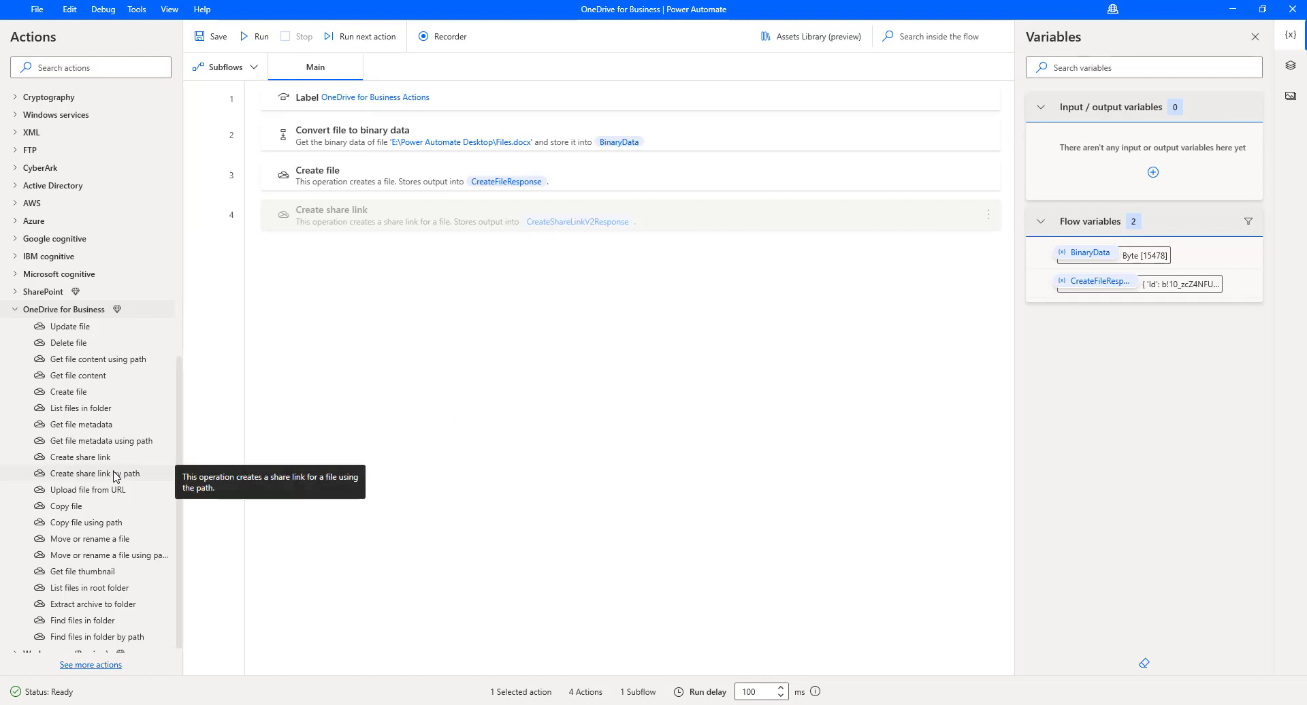
- Add a Create share link by path action at the end of the flow with /Power Automate Desktop/PAD.docx as its file path
drag(115, 476, 444, 379)
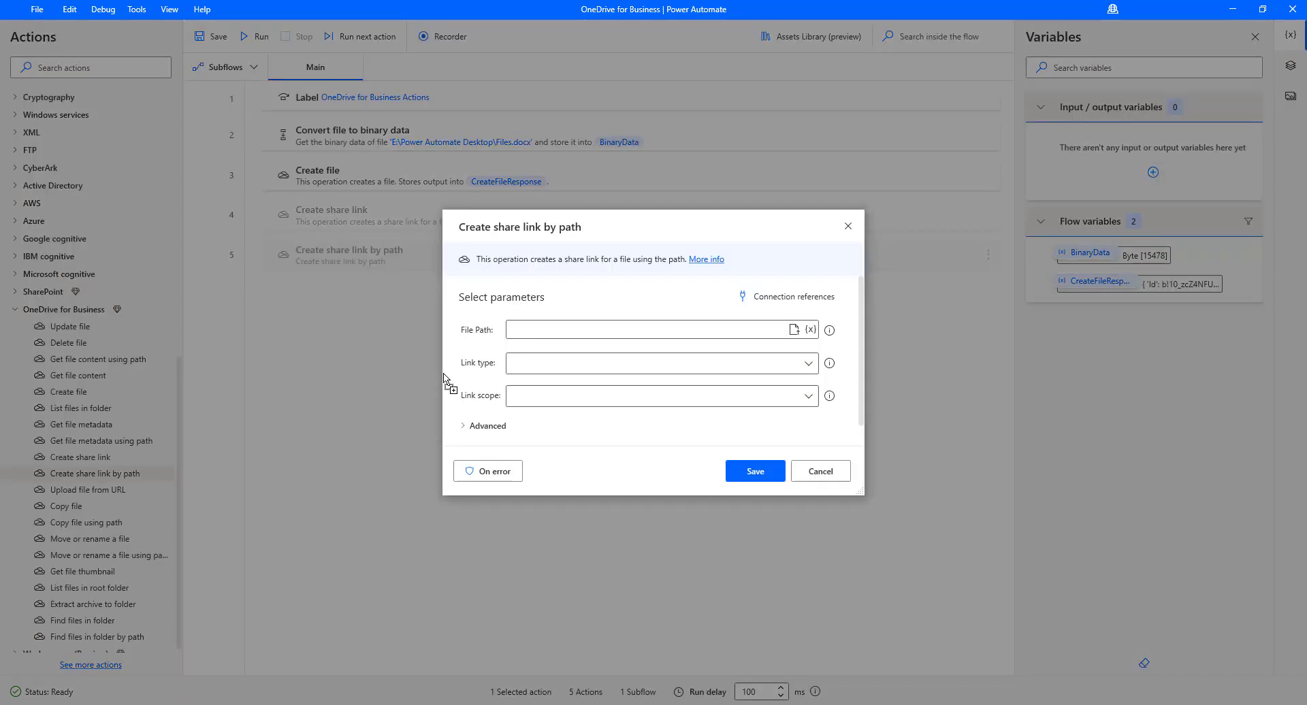
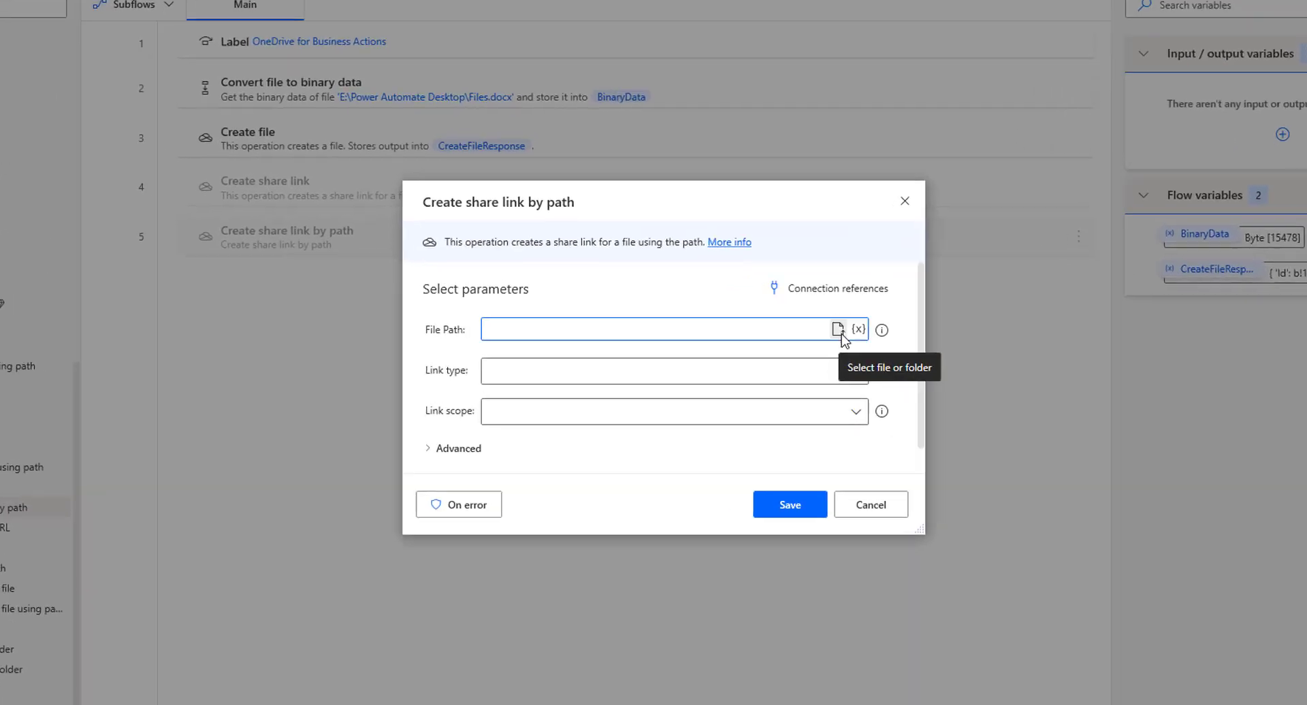
click(837, 330)
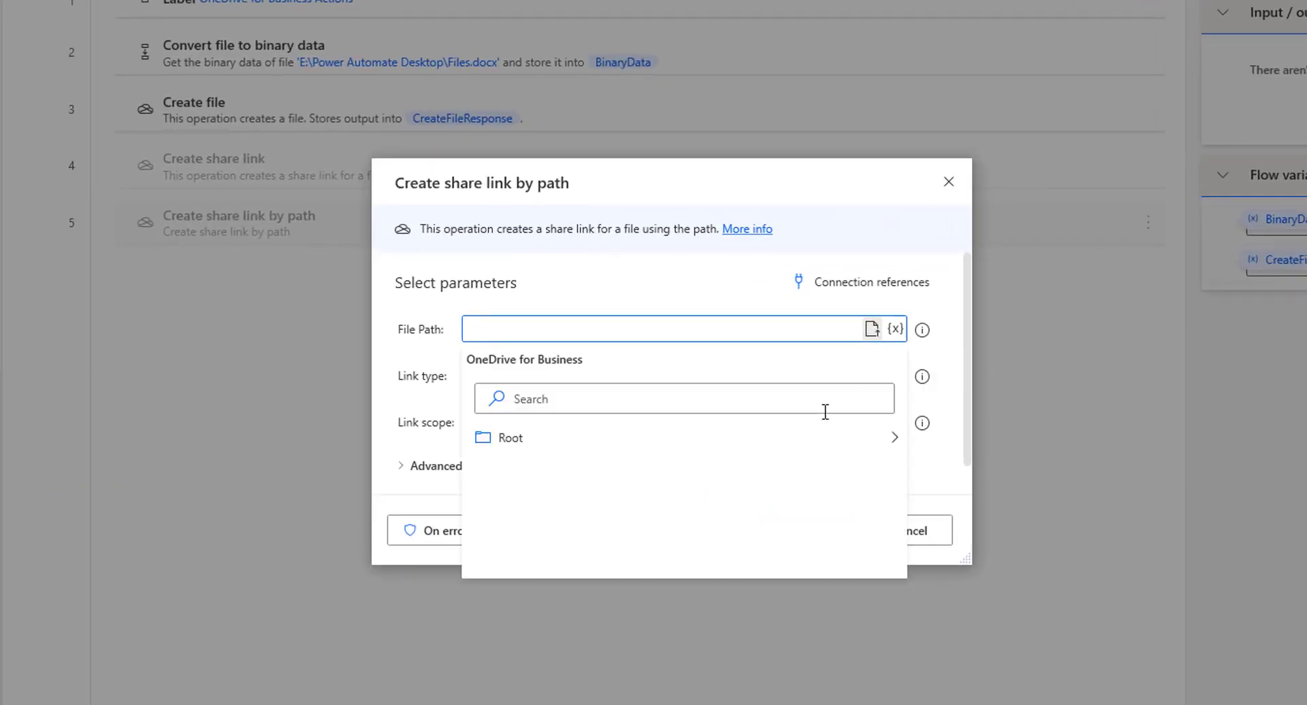
click(895, 437)
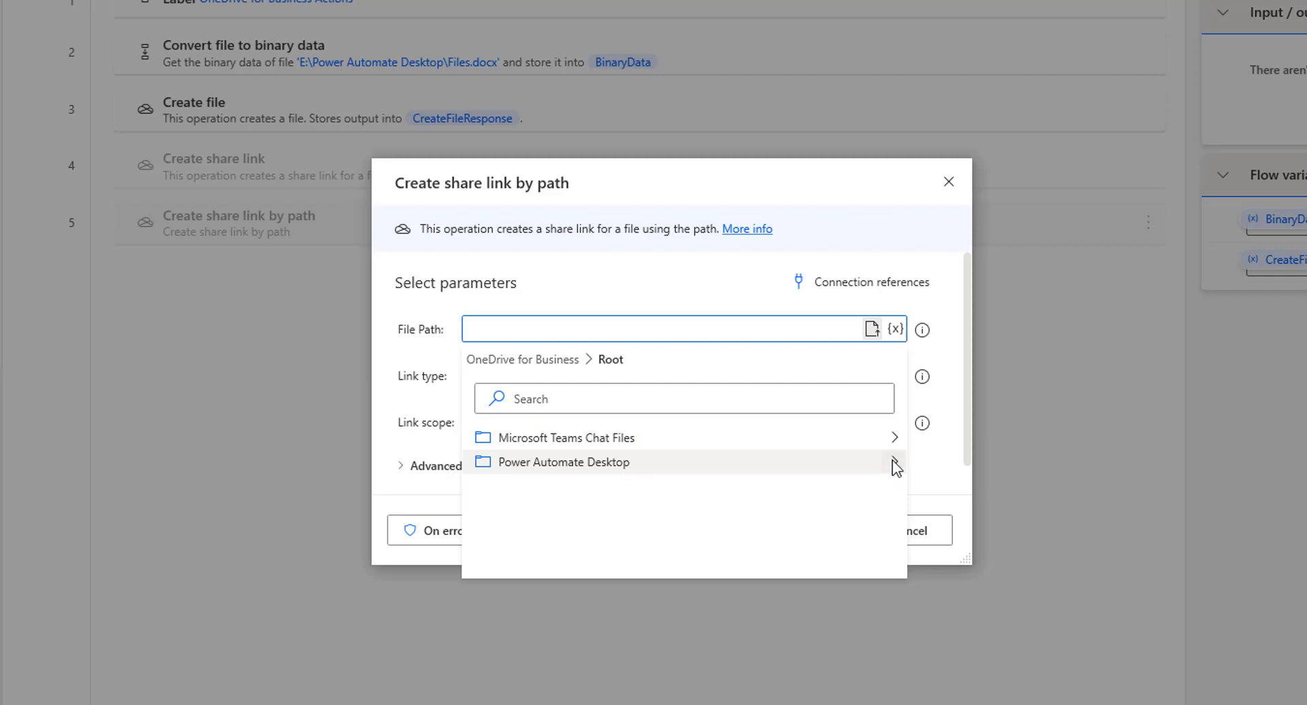
click(895, 462)
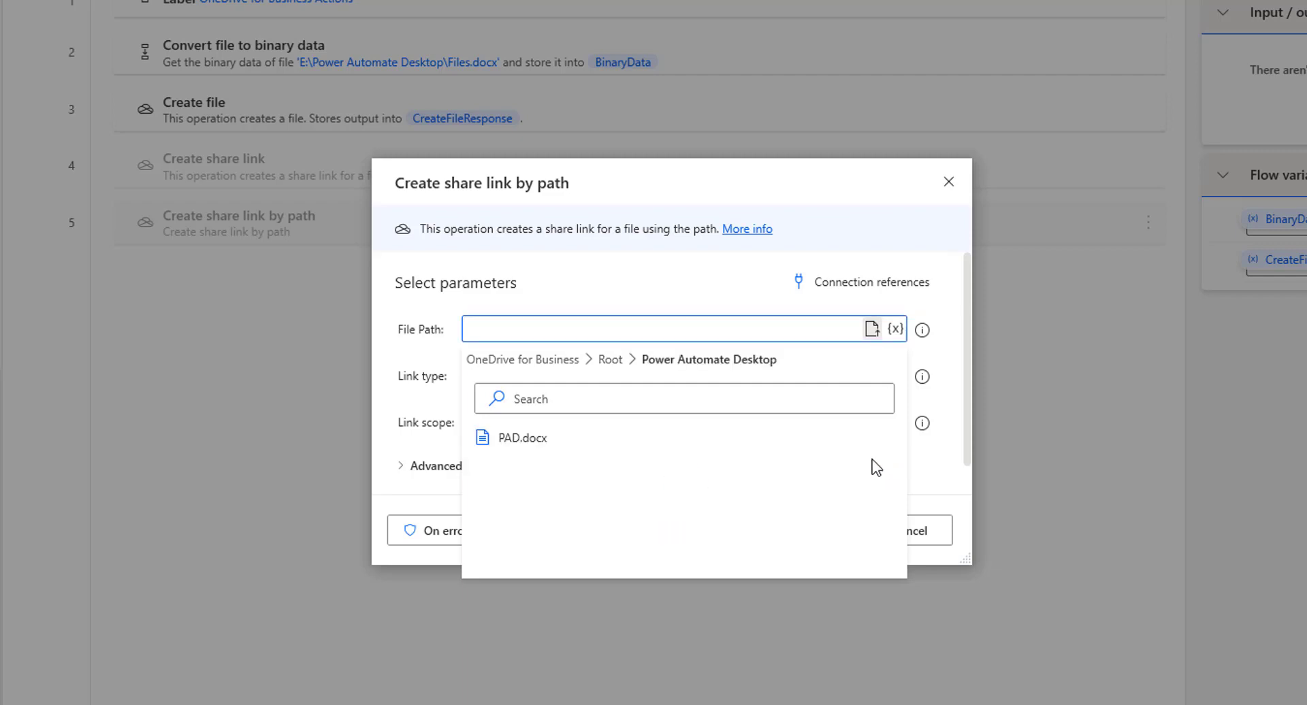
click(586, 439)
click(584, 430)
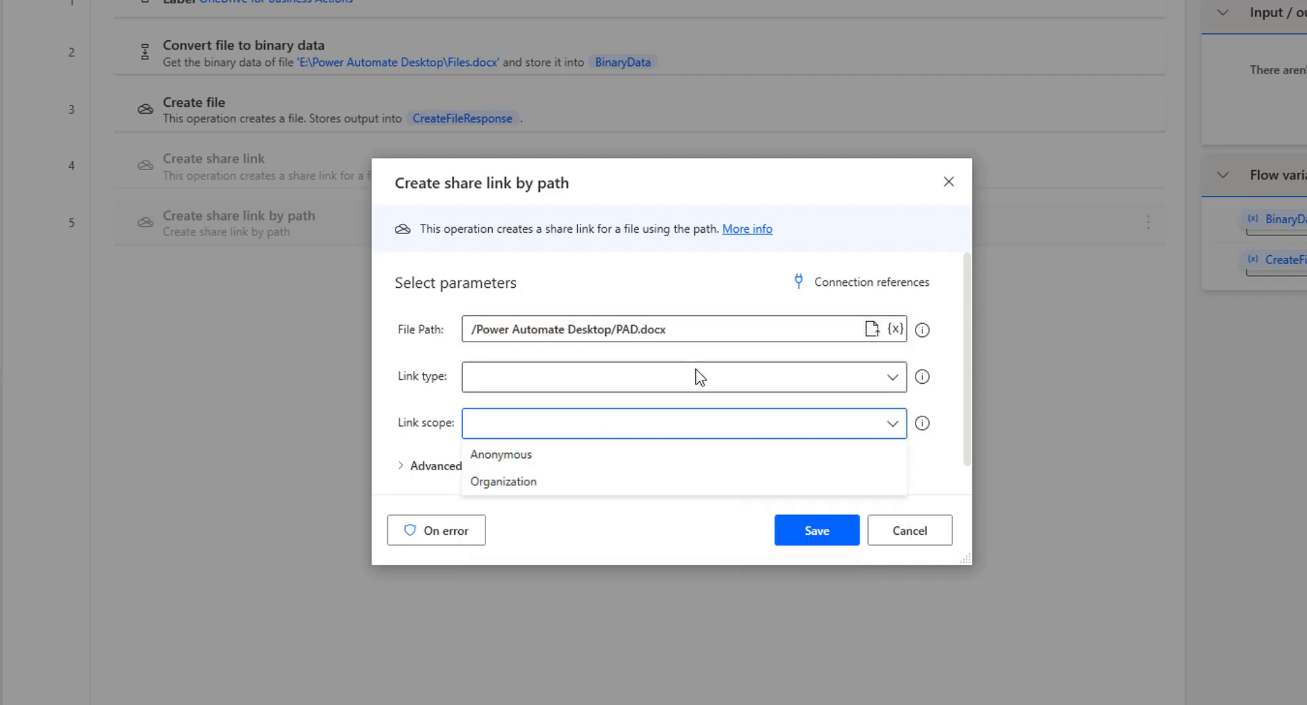
- Replace the action's file path with the Path property of the CreateFileResponse variable
click(696, 325)
key(ctrl+a)
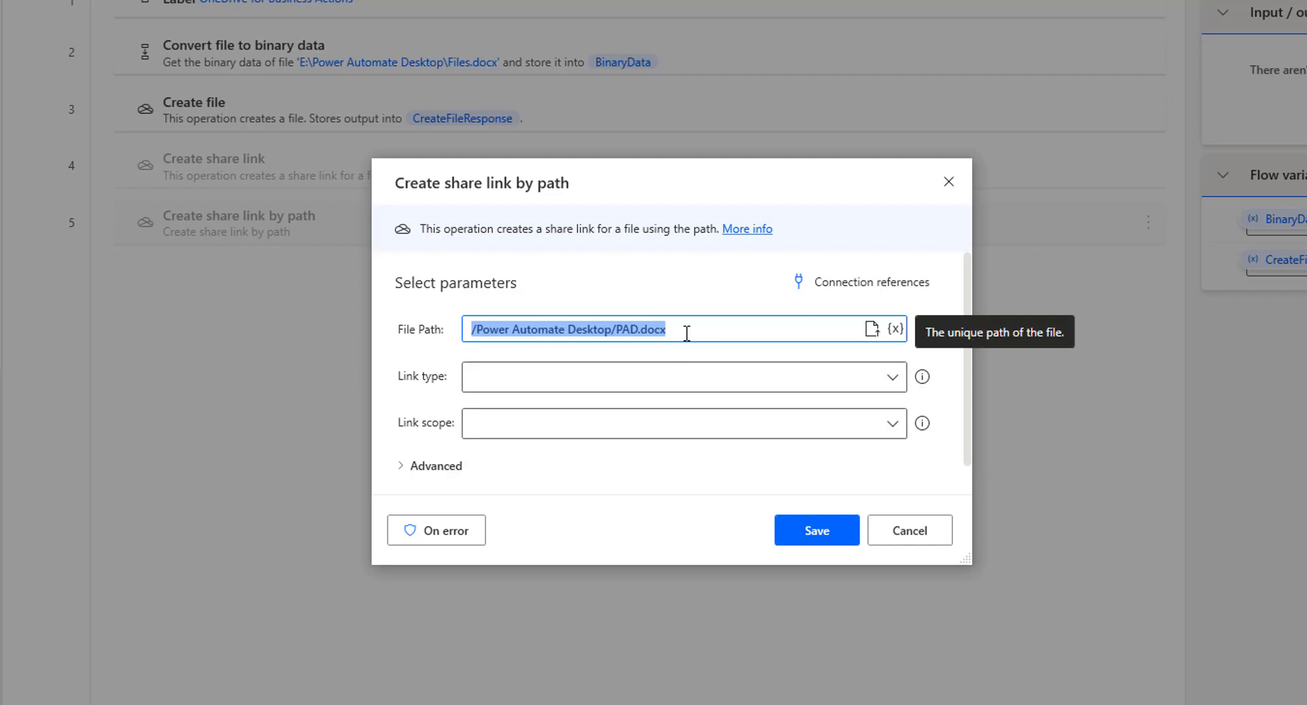
key(BackSpace)
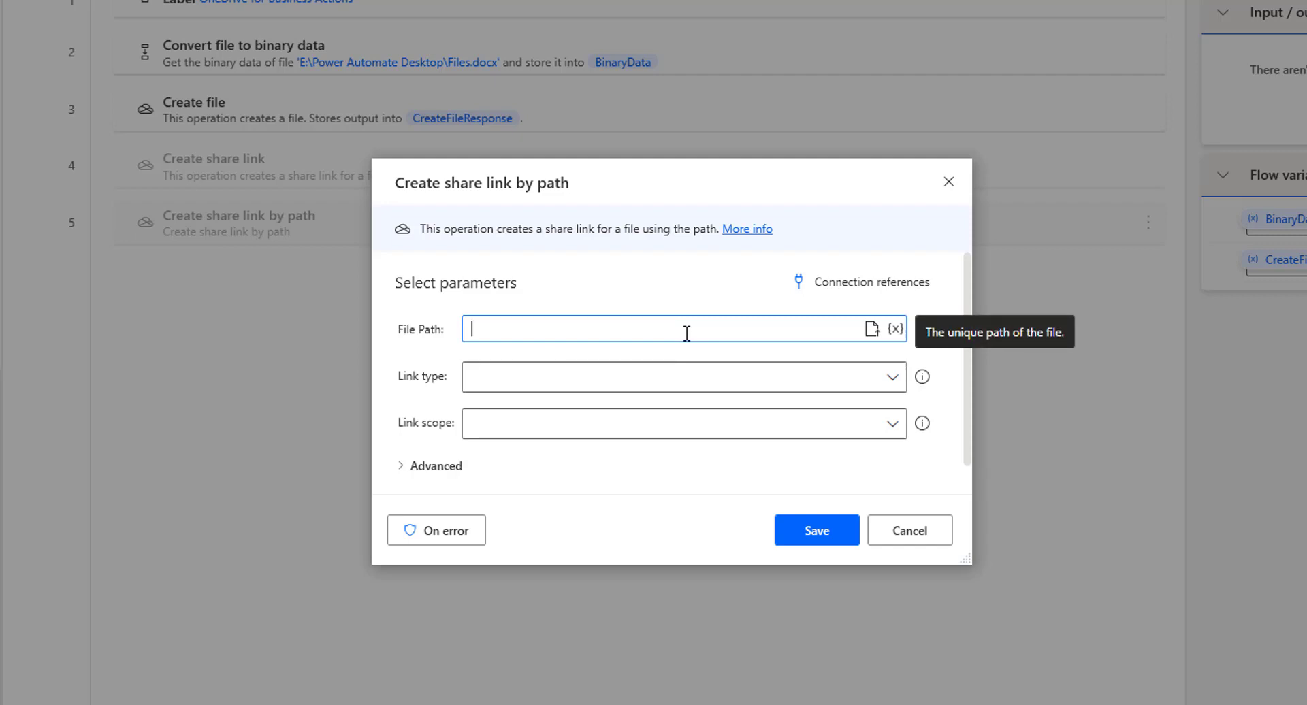
click(895, 330)
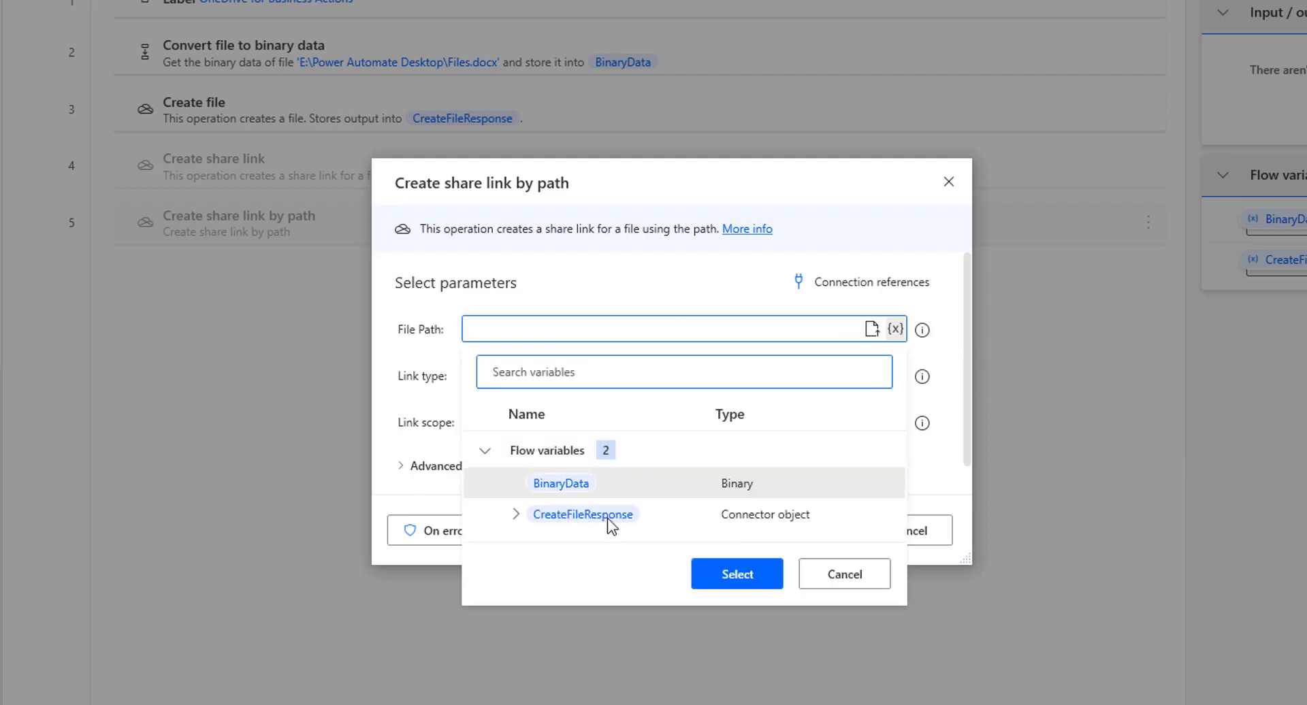
click(509, 504)
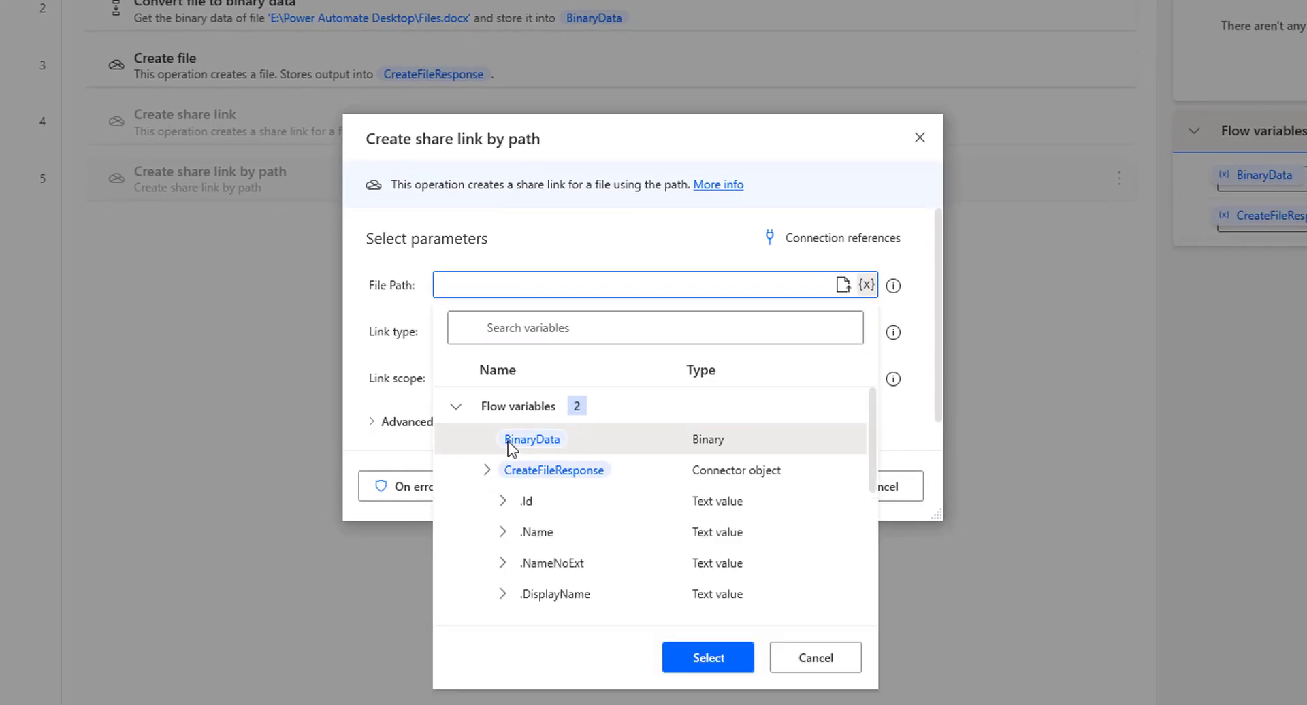
scroll(546, 530, down, 3)
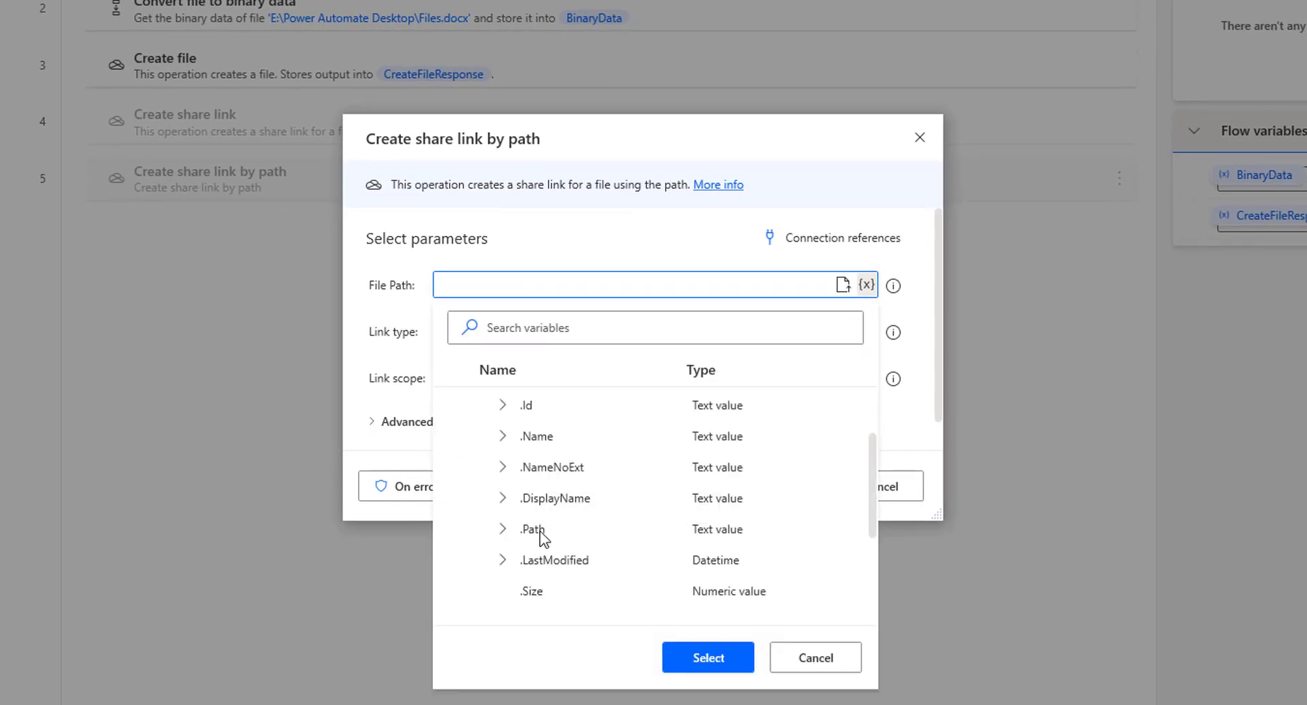
click(541, 531)
click(704, 661)
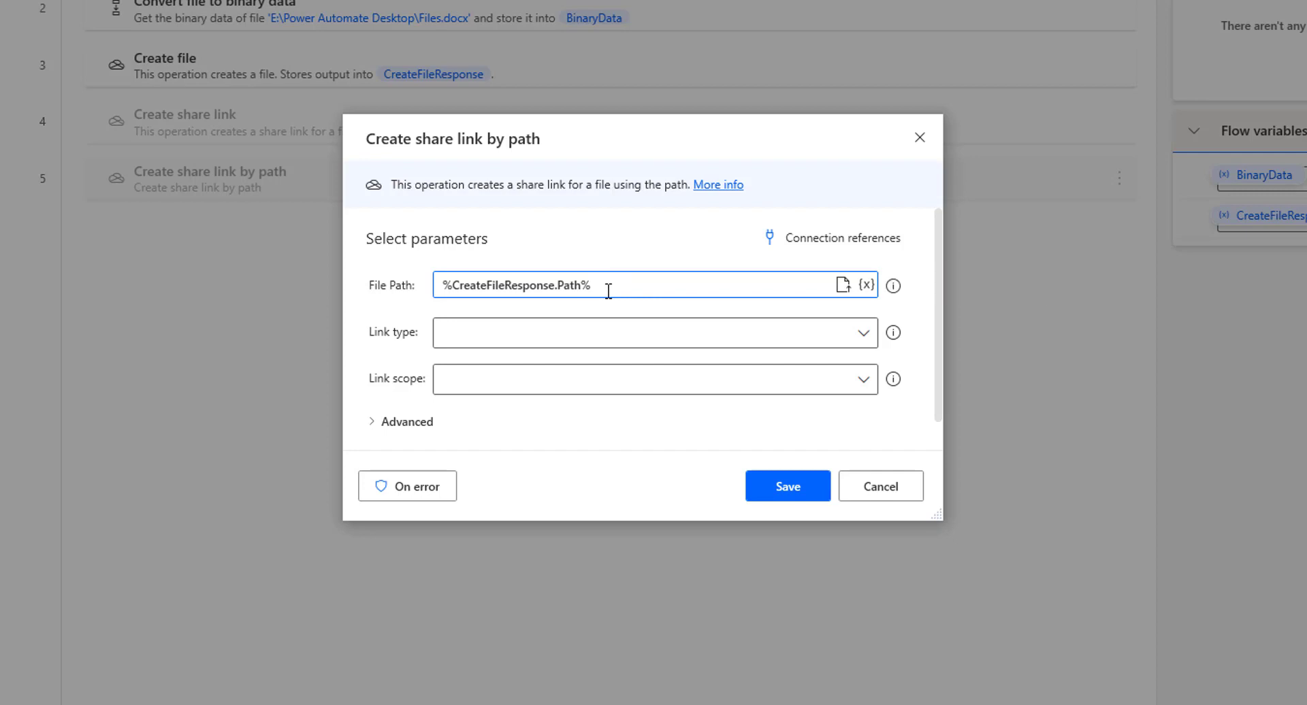
- Set the link type to View, the link scope to Organization and the timeout to 60, and save the action
click(513, 330)
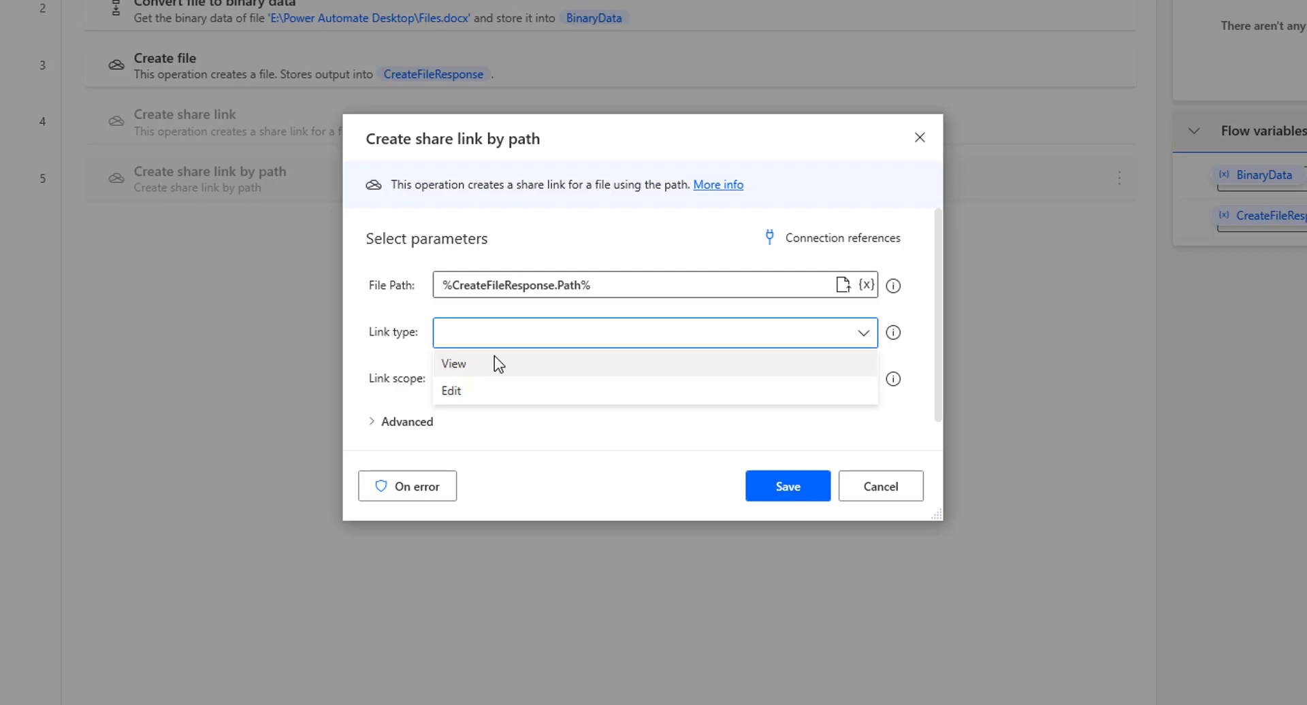
click(494, 363)
click(538, 385)
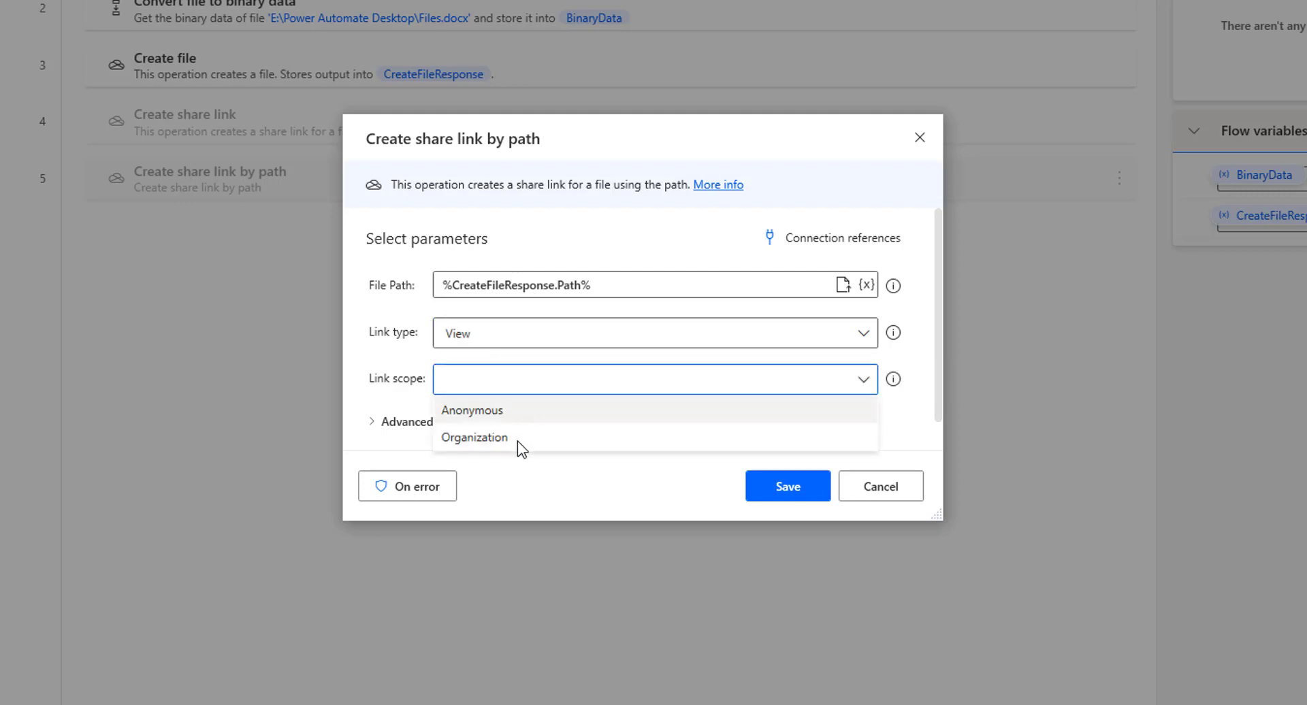
click(518, 444)
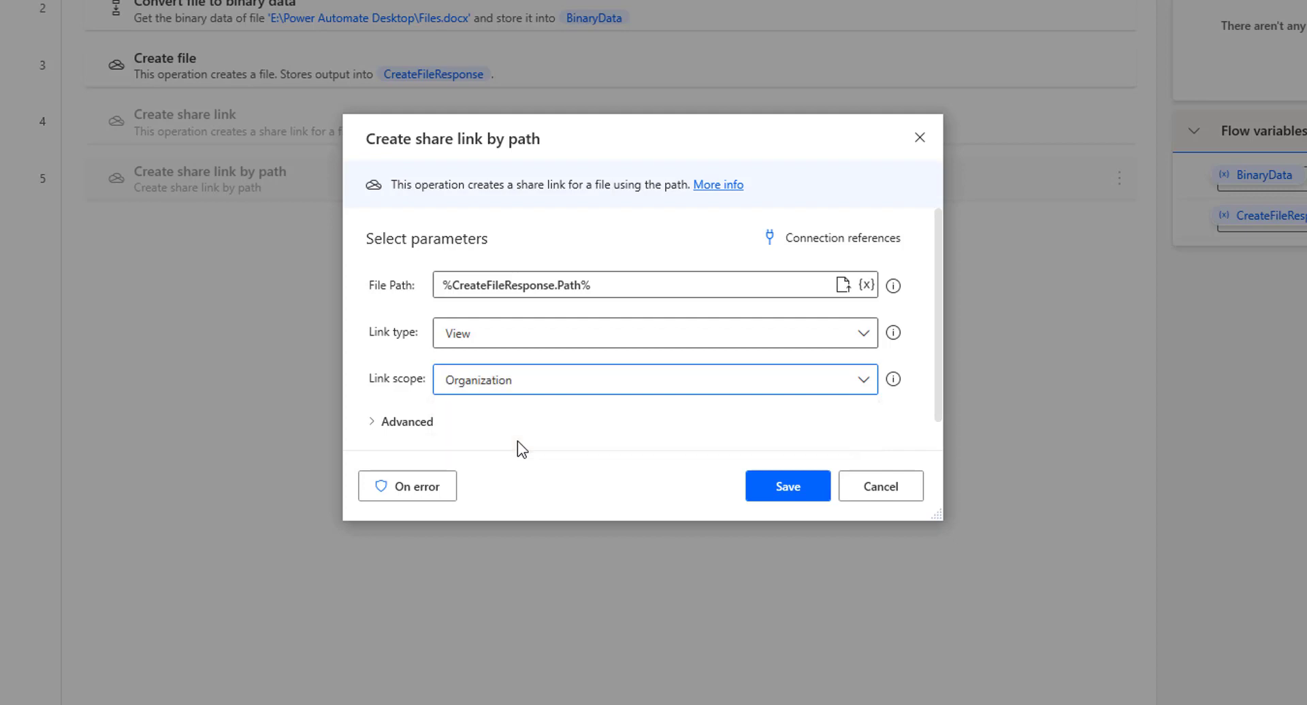
click(372, 424)
click(476, 419)
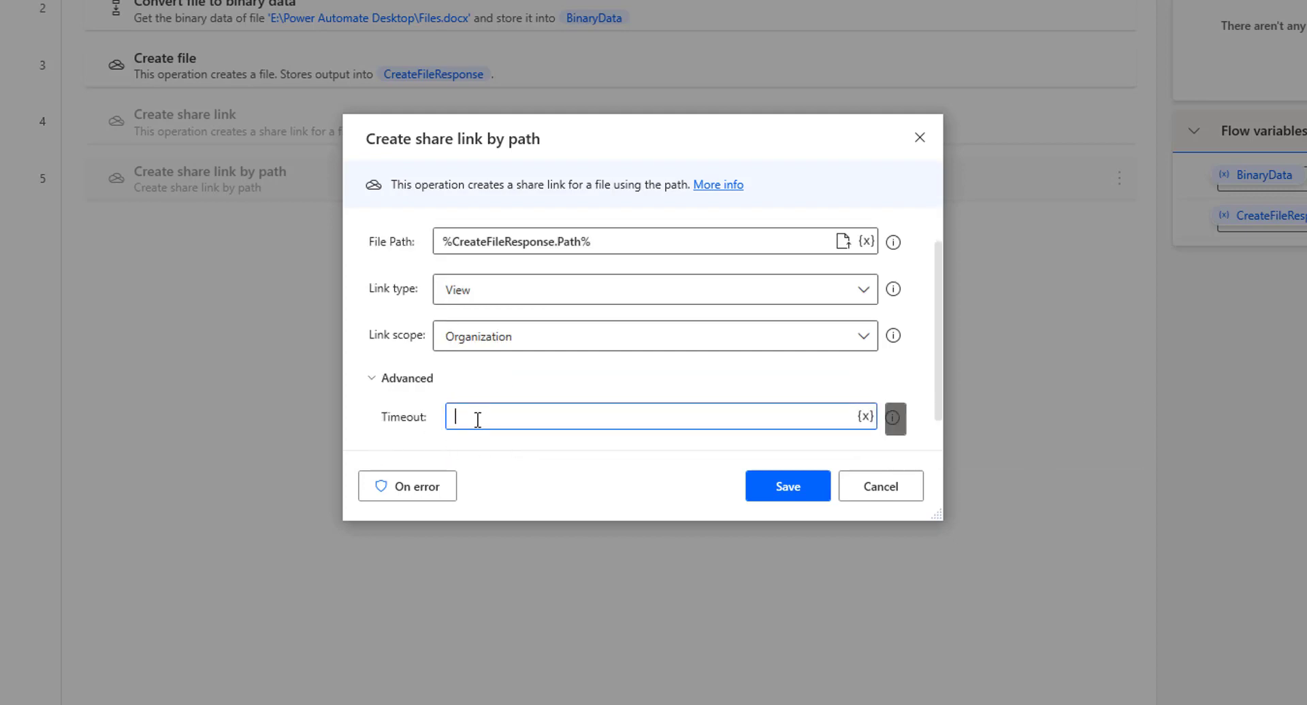
text(60)
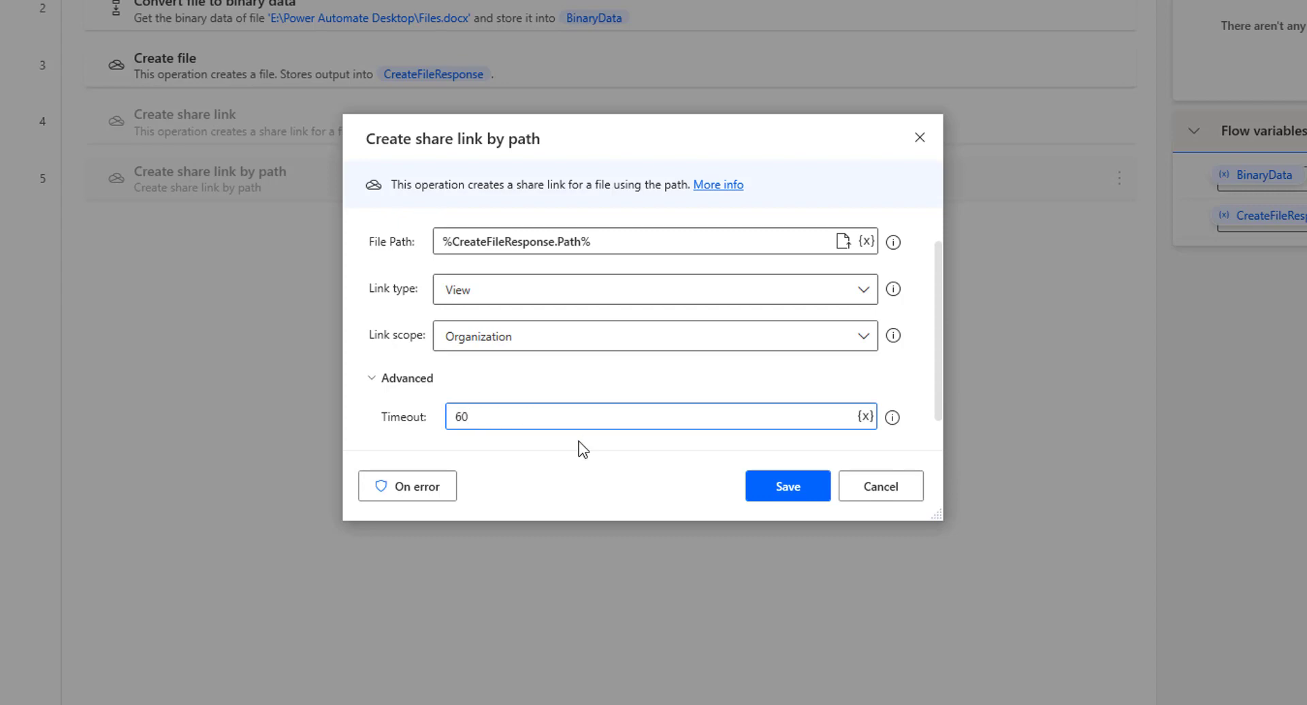
click(758, 488)
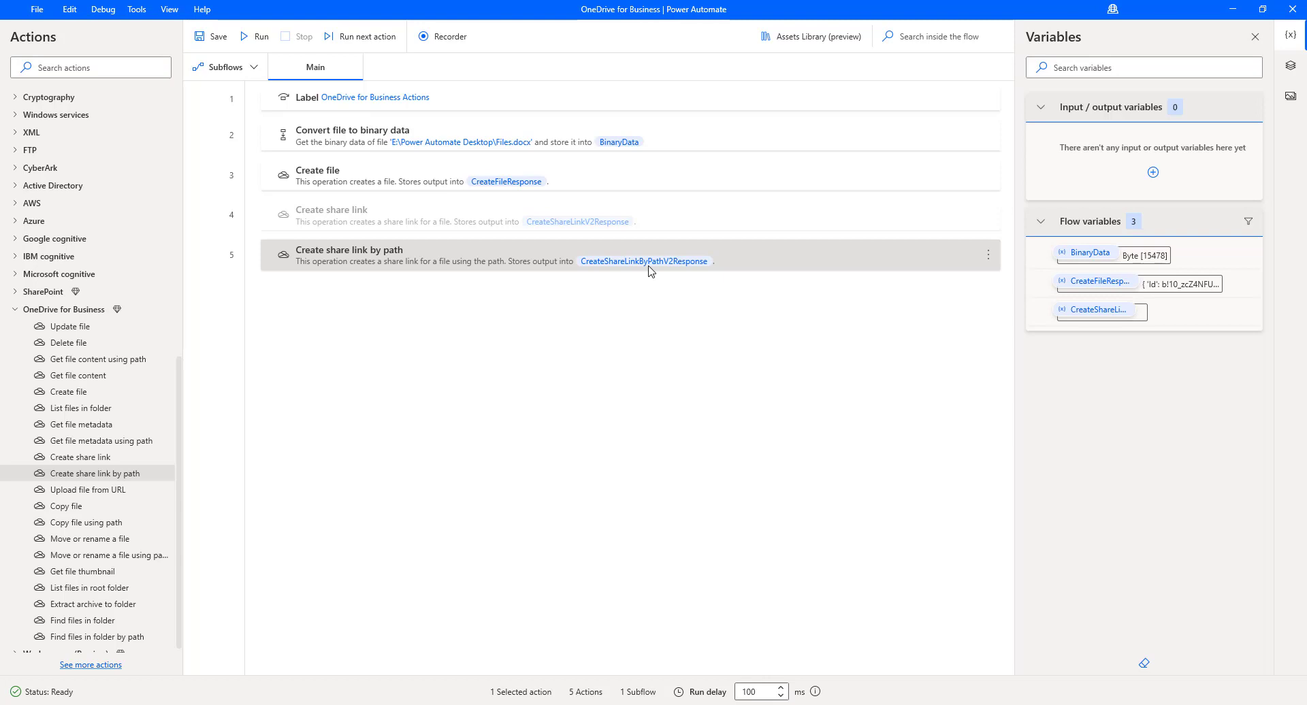
- Switch to OneDrive in the browser and delete PAD.docx from the Power Automate Desktop folder
key(alt+Tab)
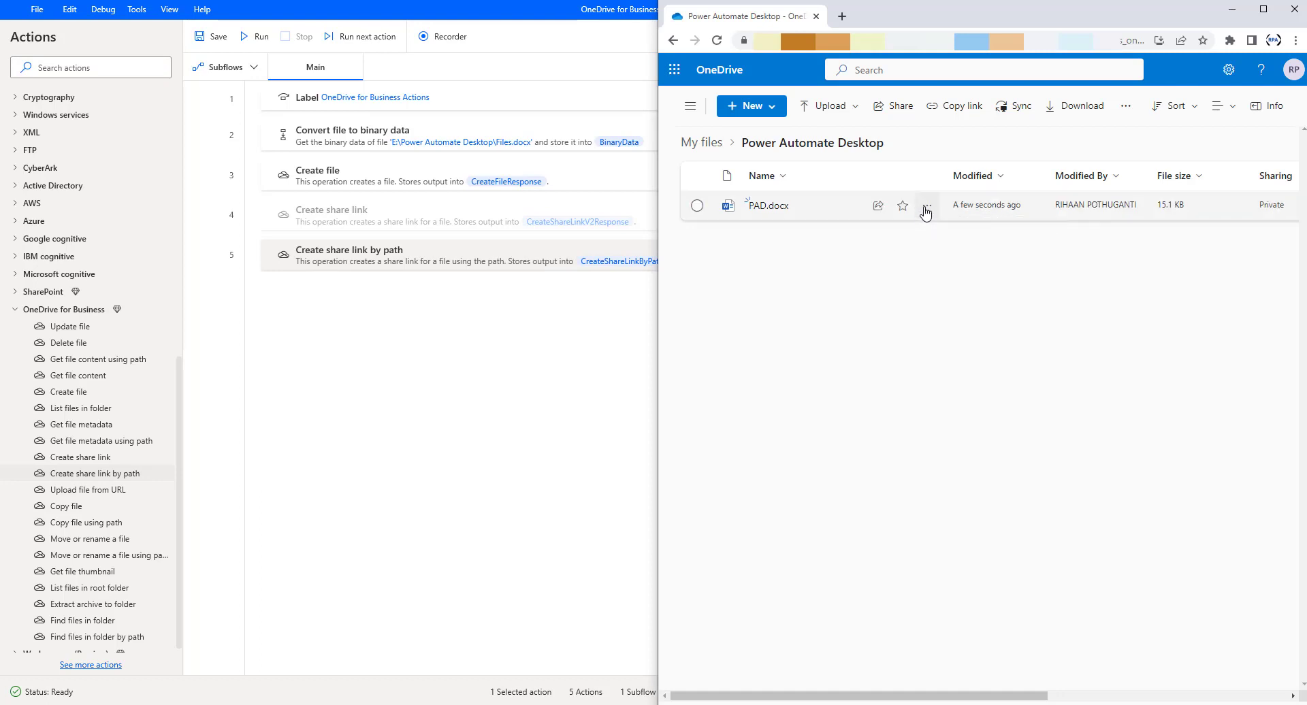
click(927, 212)
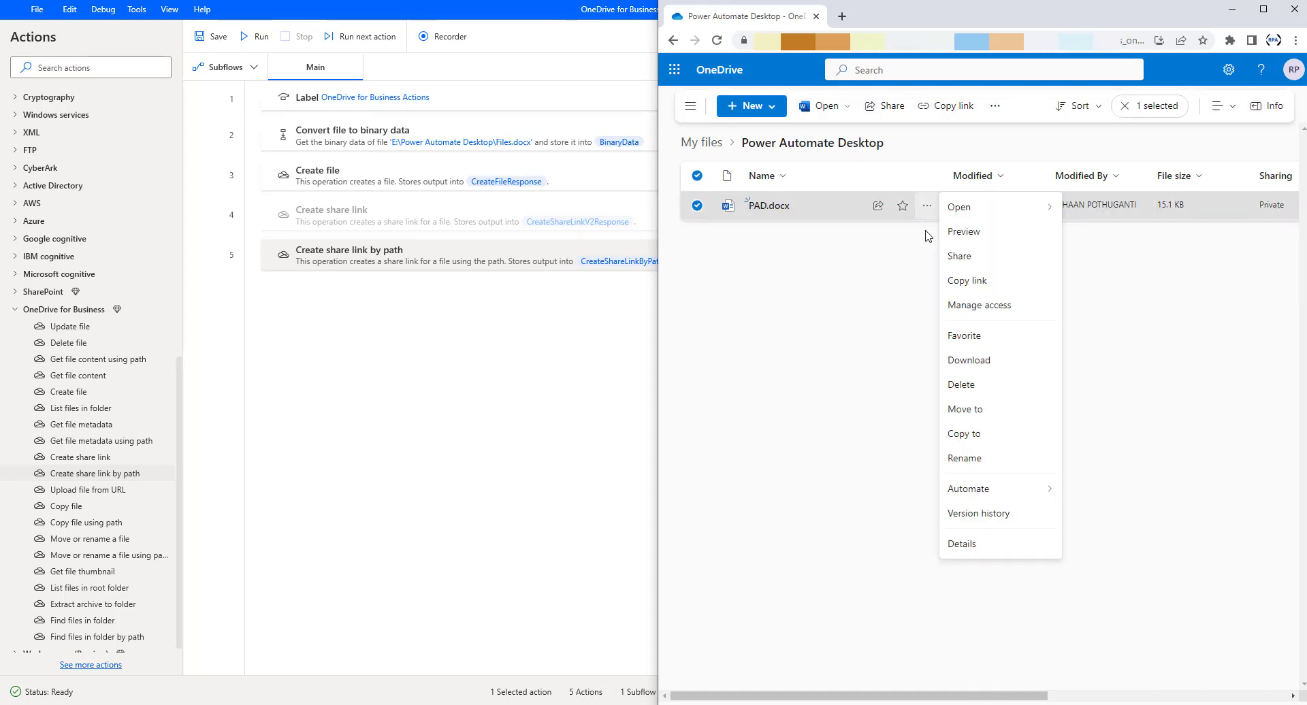
click(967, 393)
click(1030, 433)
- Return to Power Automate, run the flow, and inspect the results in the OneDrive folder and the CreateShareLinkByPathV2Response variable
click(465, 432)
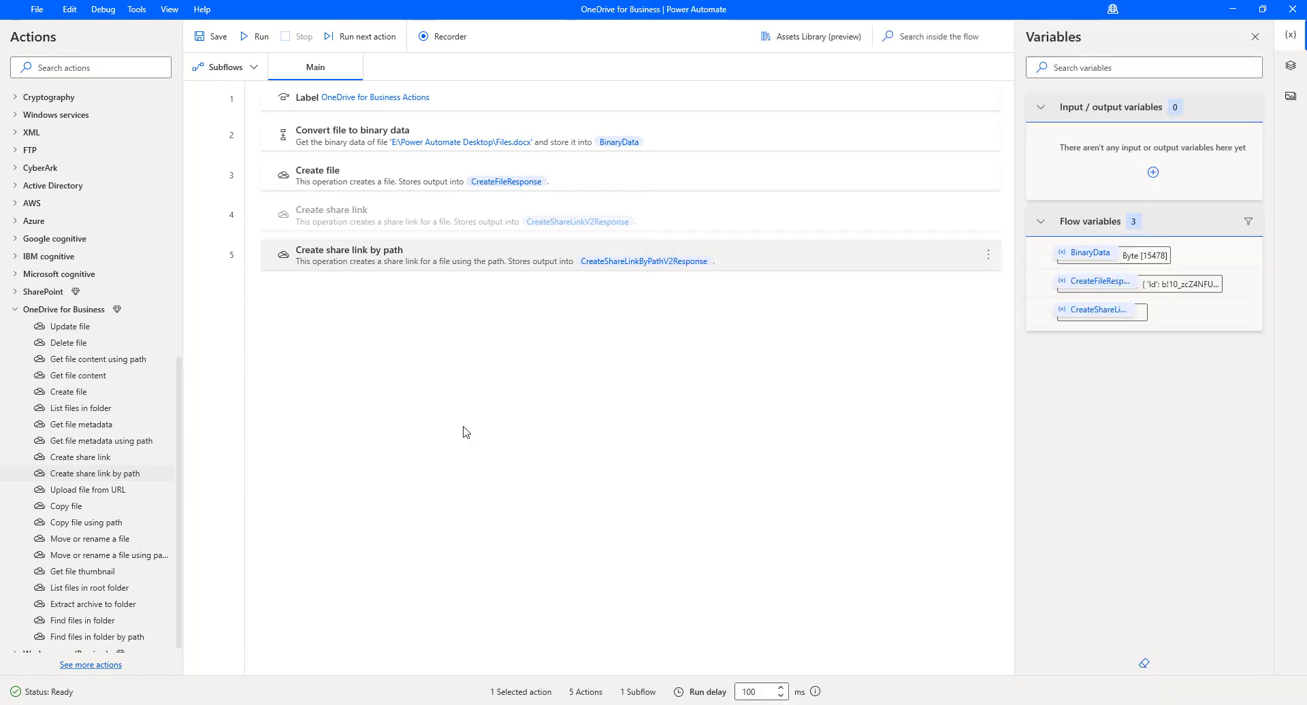
click(256, 36)
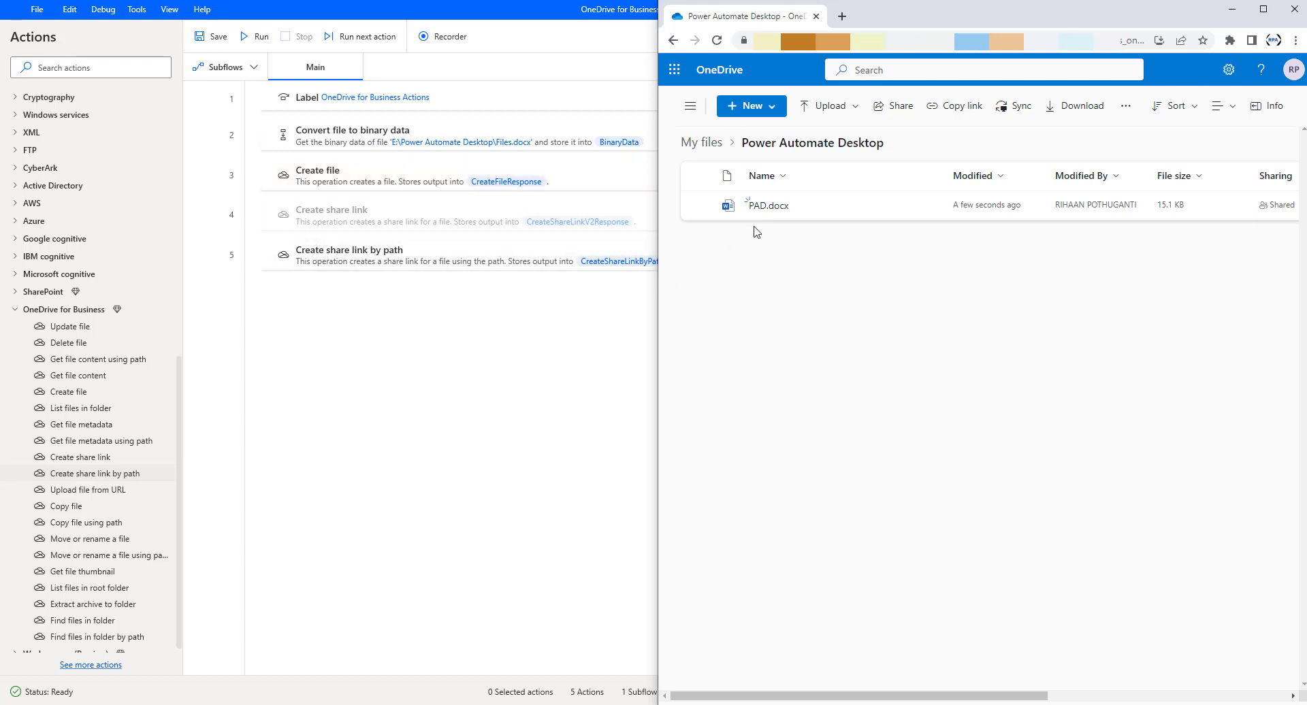
click(516, 360)
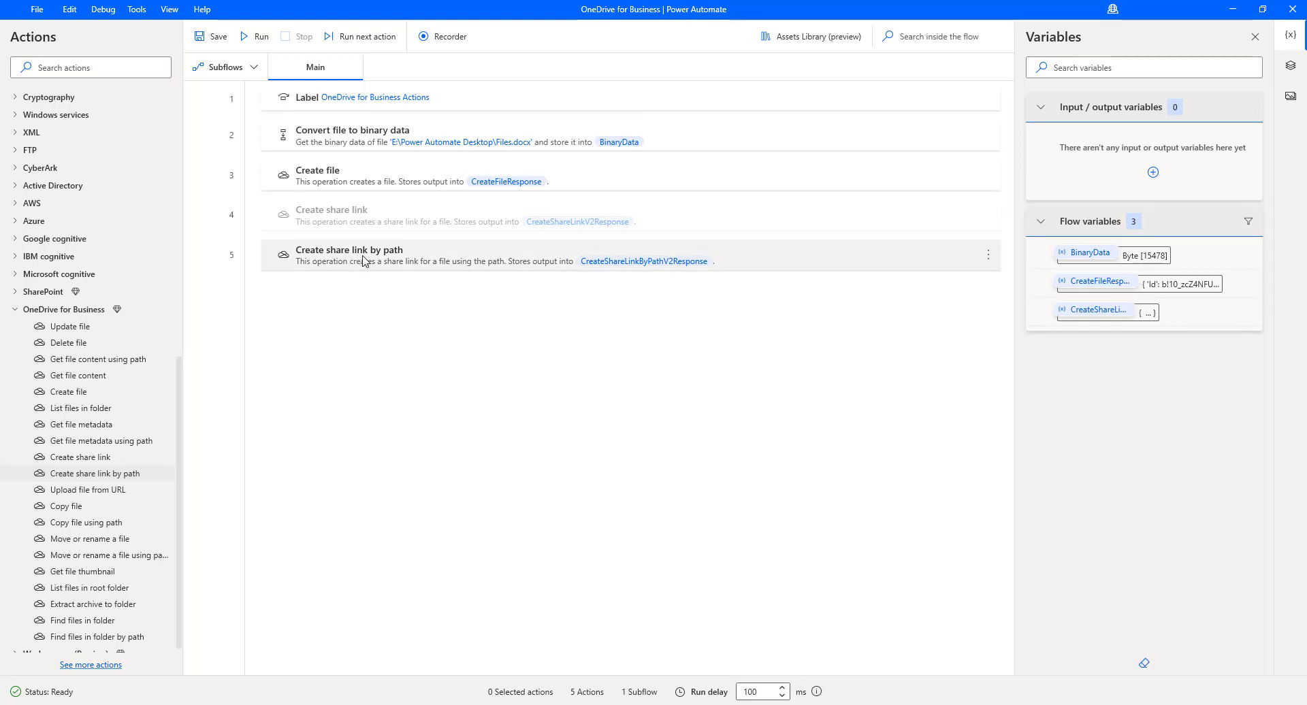
double_click(1098, 310)
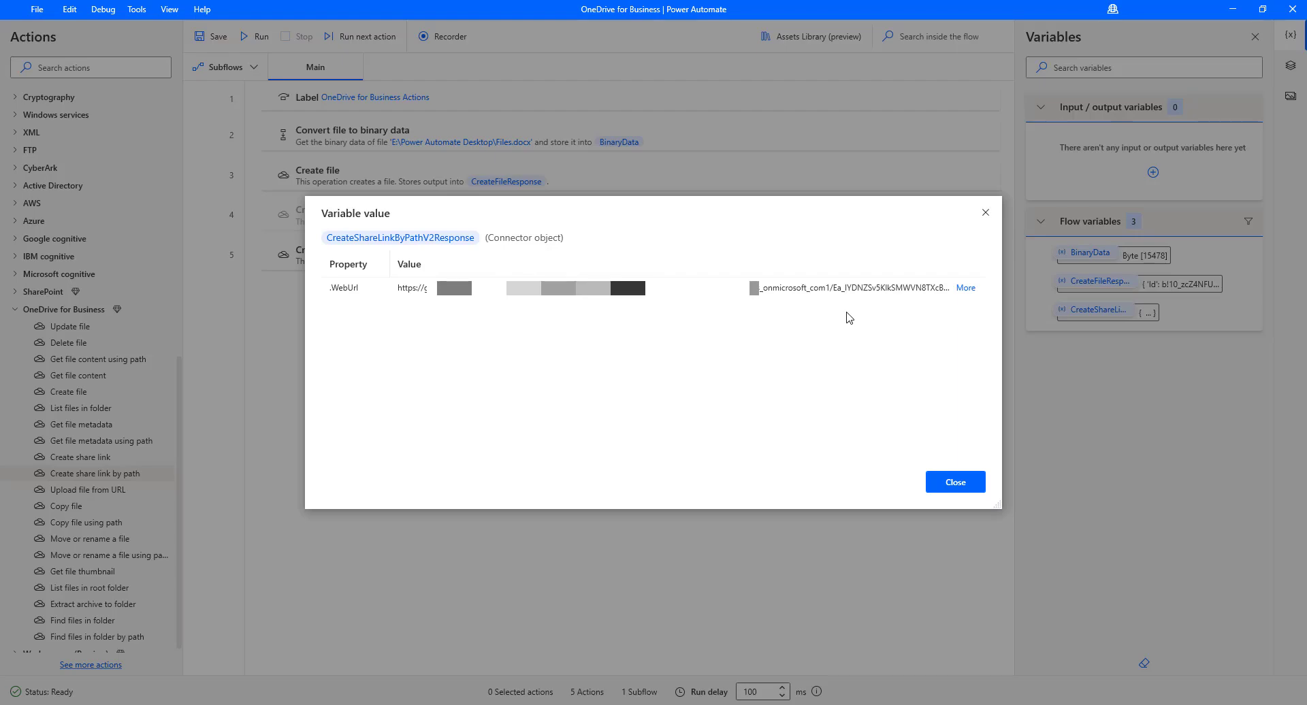
click(984, 213)
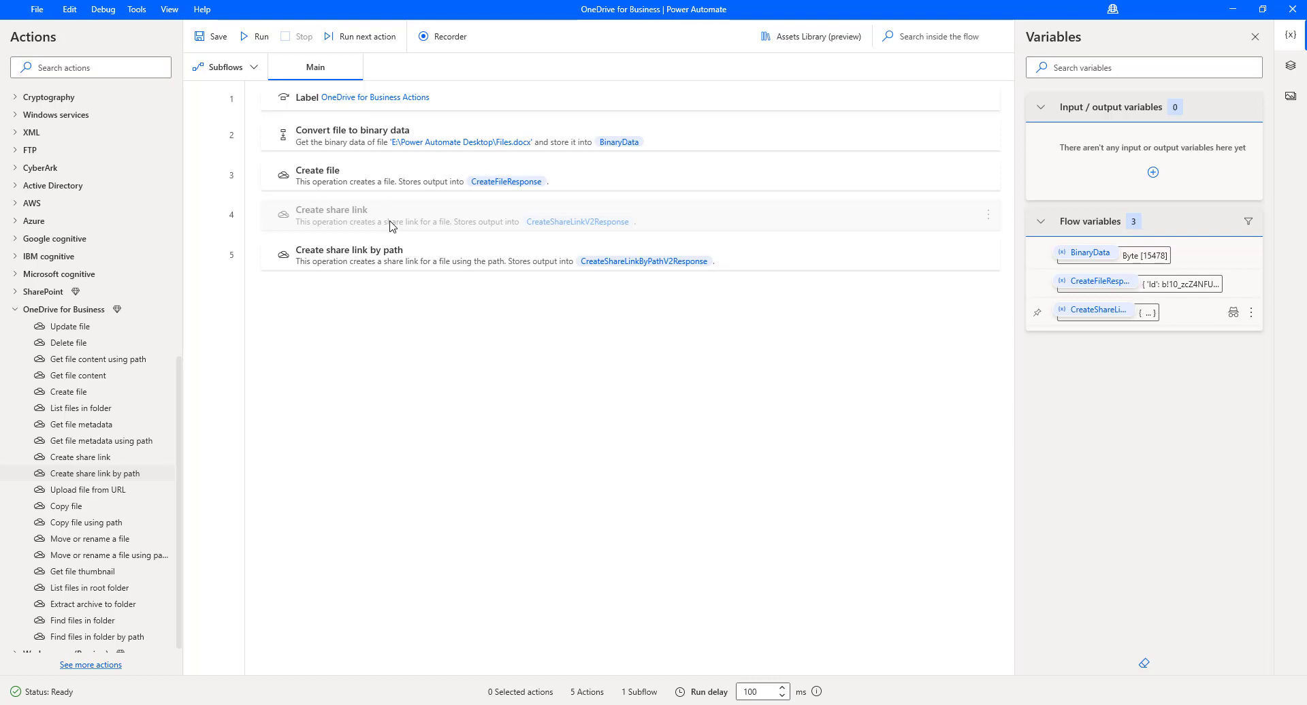